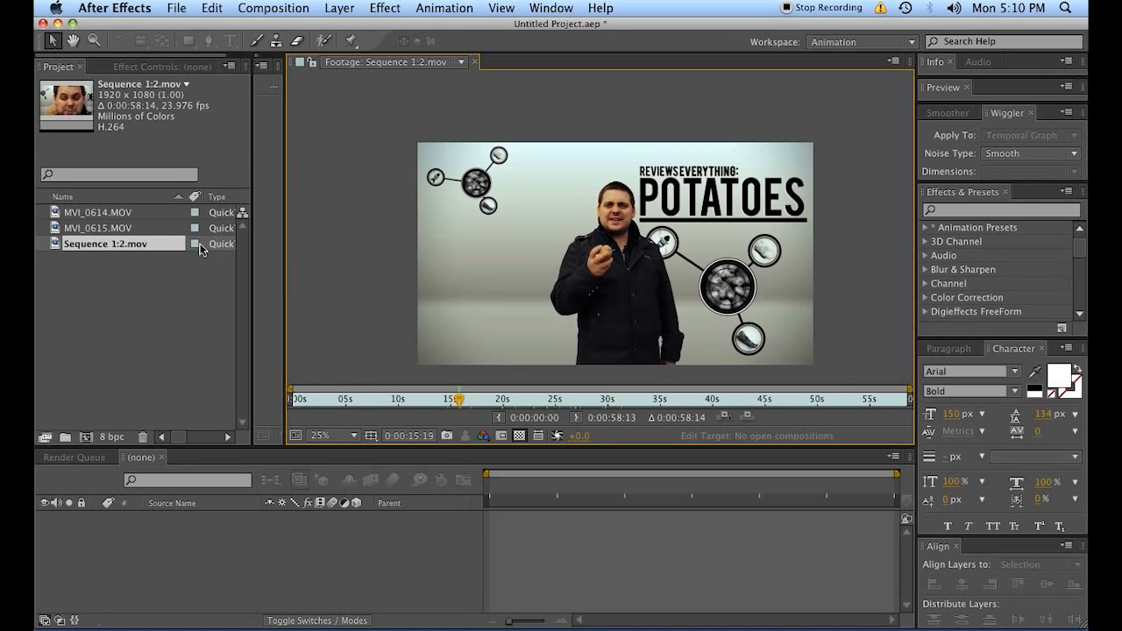
- Preview frames partway through the MVI_0615.MOV and MVI_0614.MOV green-screen clips
double_click(122, 228)
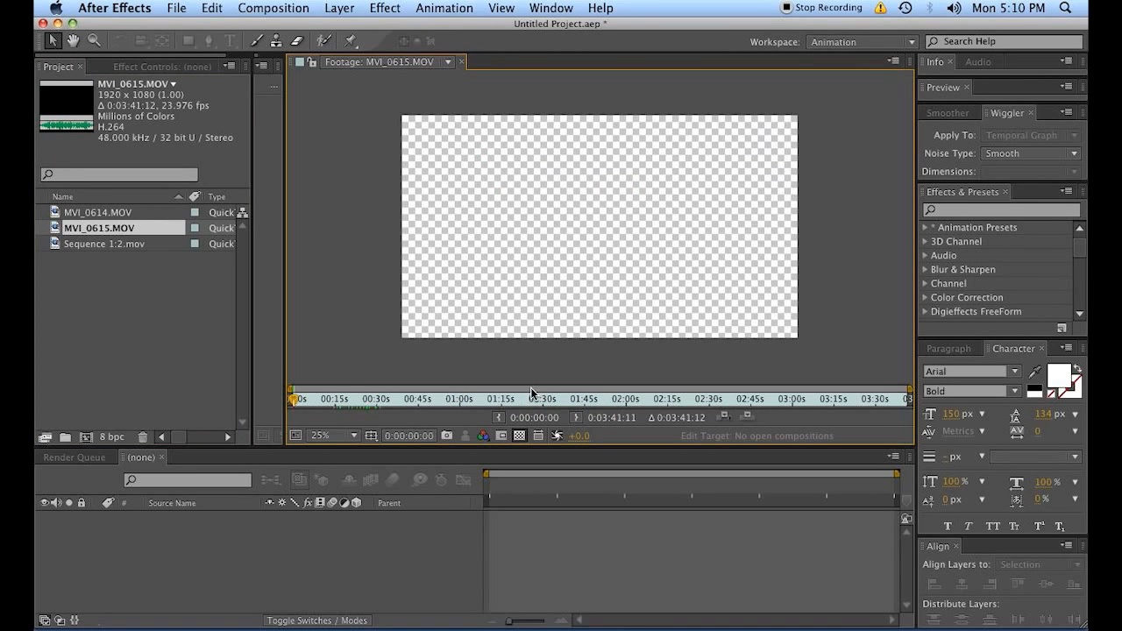
click(536, 396)
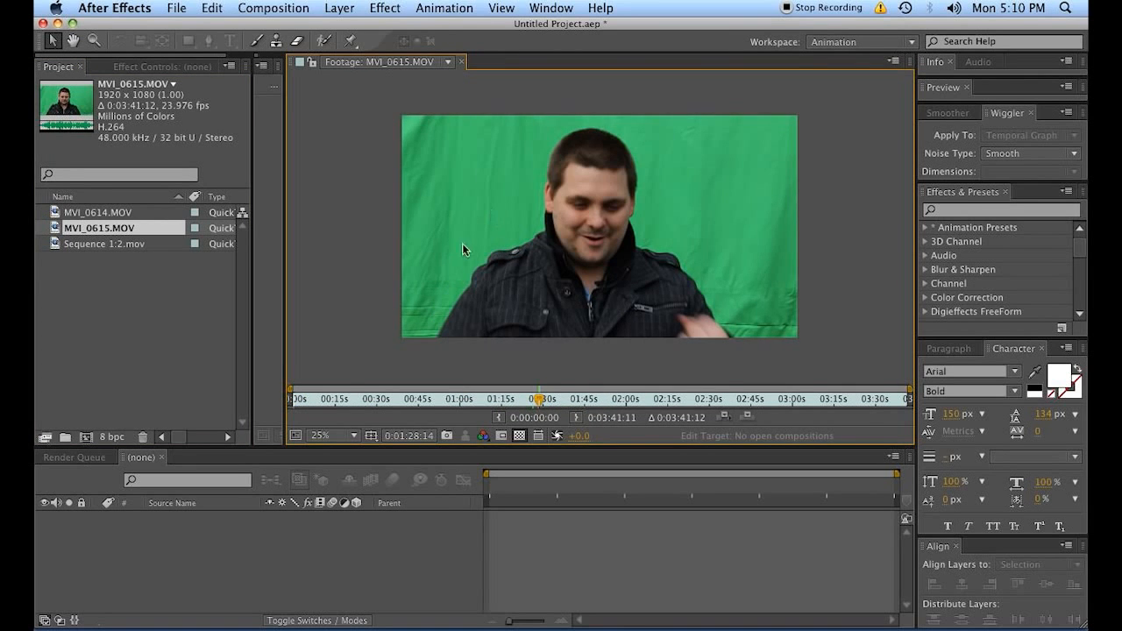
double_click(98, 212)
click(575, 399)
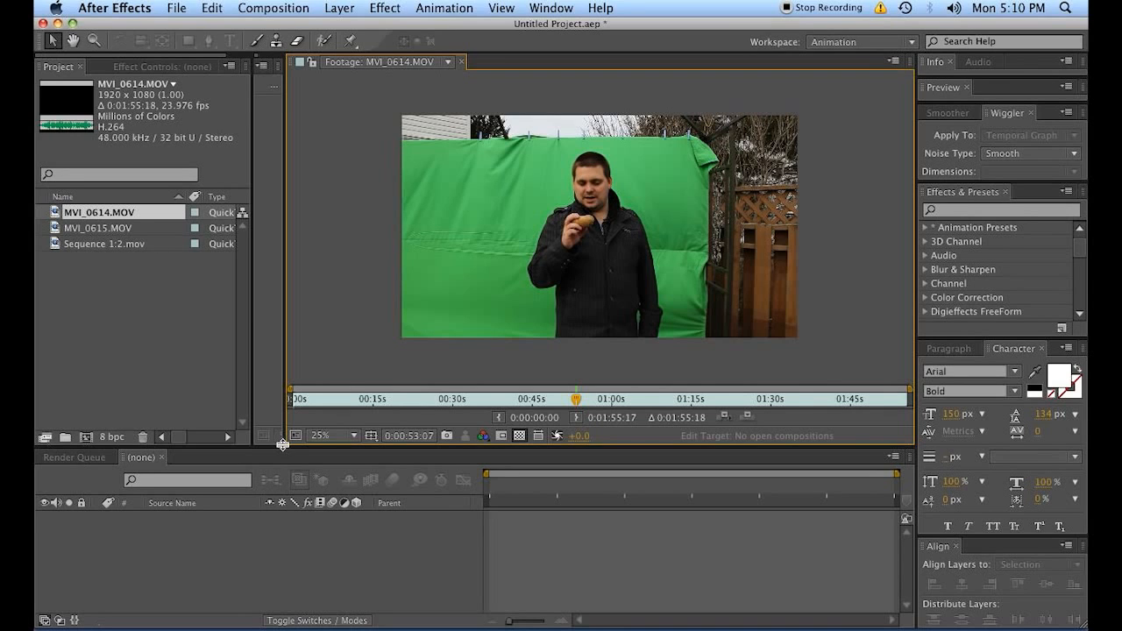
click(161, 308)
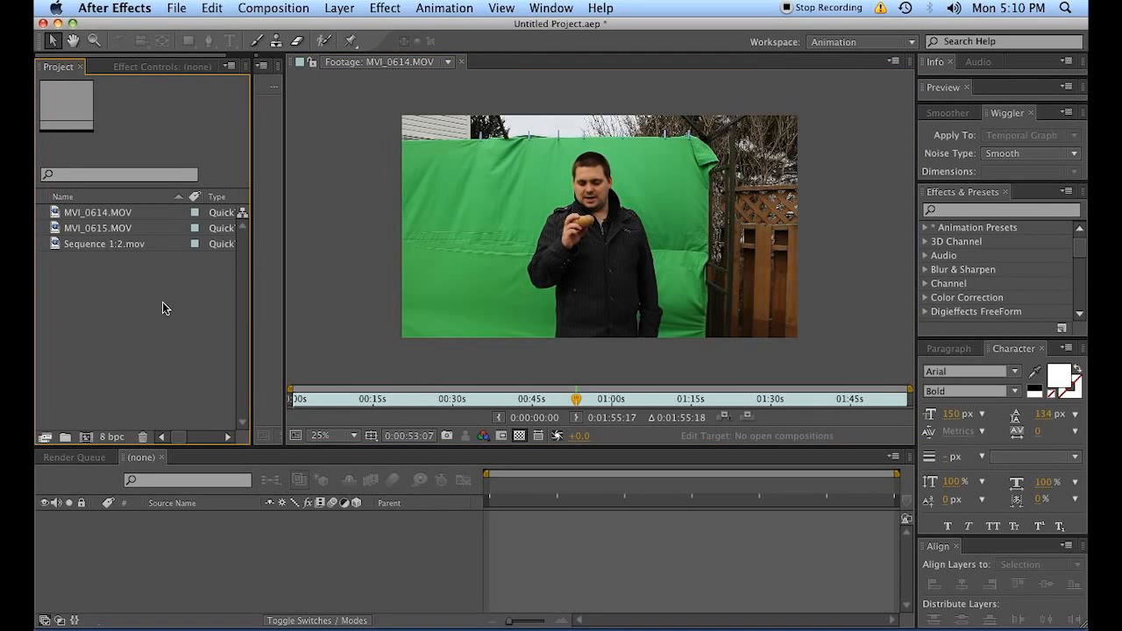
- Examine the MVI_0614.MOV frame up close, checking the green screen's wrinkles, lighting and edges around the man
scroll(577, 177, up, 2)
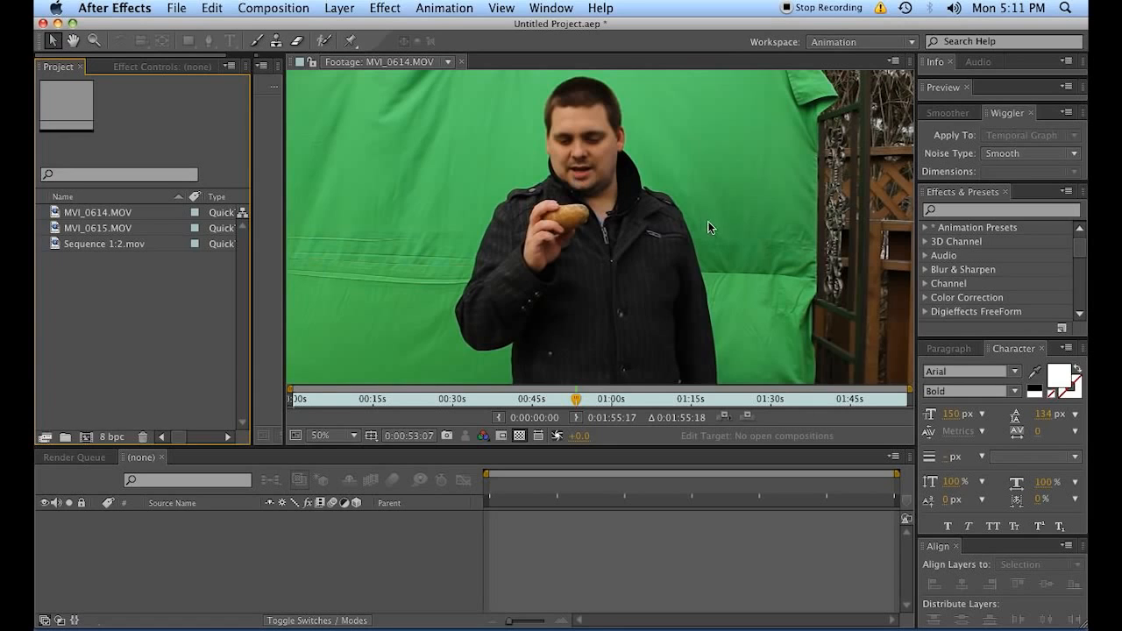
drag(566, 177, 521, 232)
key(space)
drag(672, 241, 669, 302)
key(space)
scroll(575, 214, up, 1)
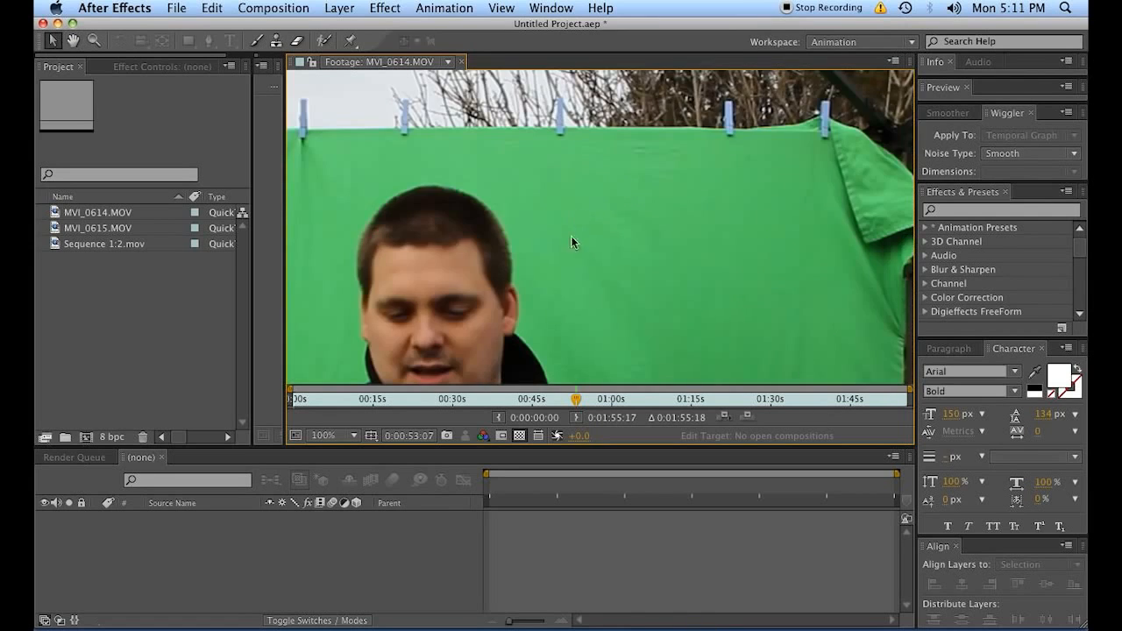
key(space)
drag(570, 241, 778, 236)
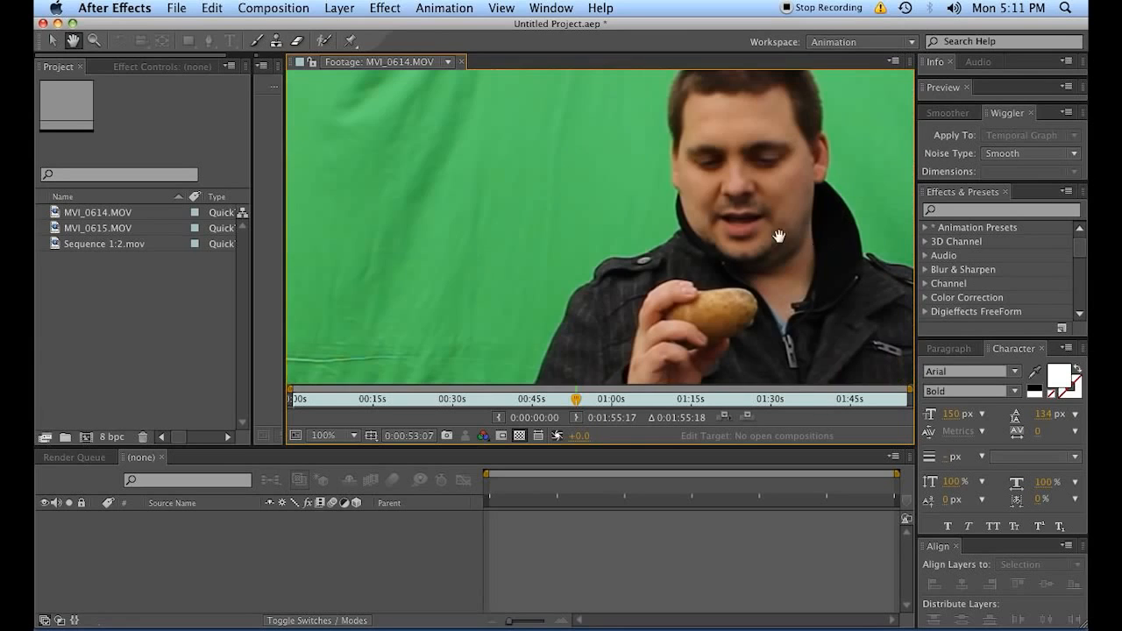
scroll(497, 160, down, 1)
key(space)
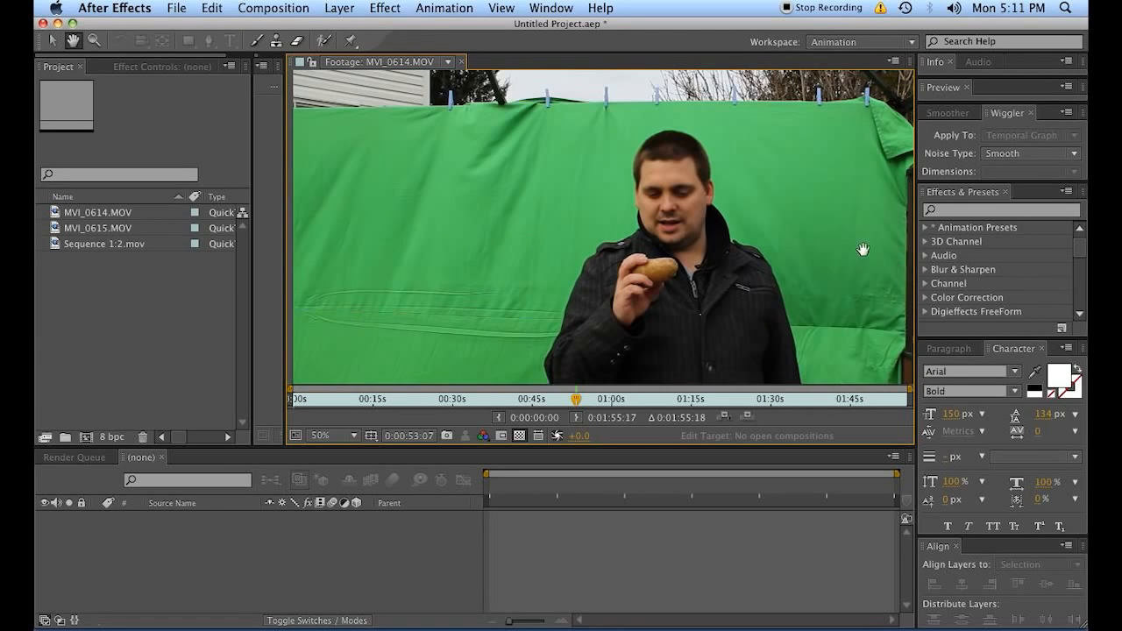
drag(864, 248, 813, 161)
scroll(751, 202, down, 1)
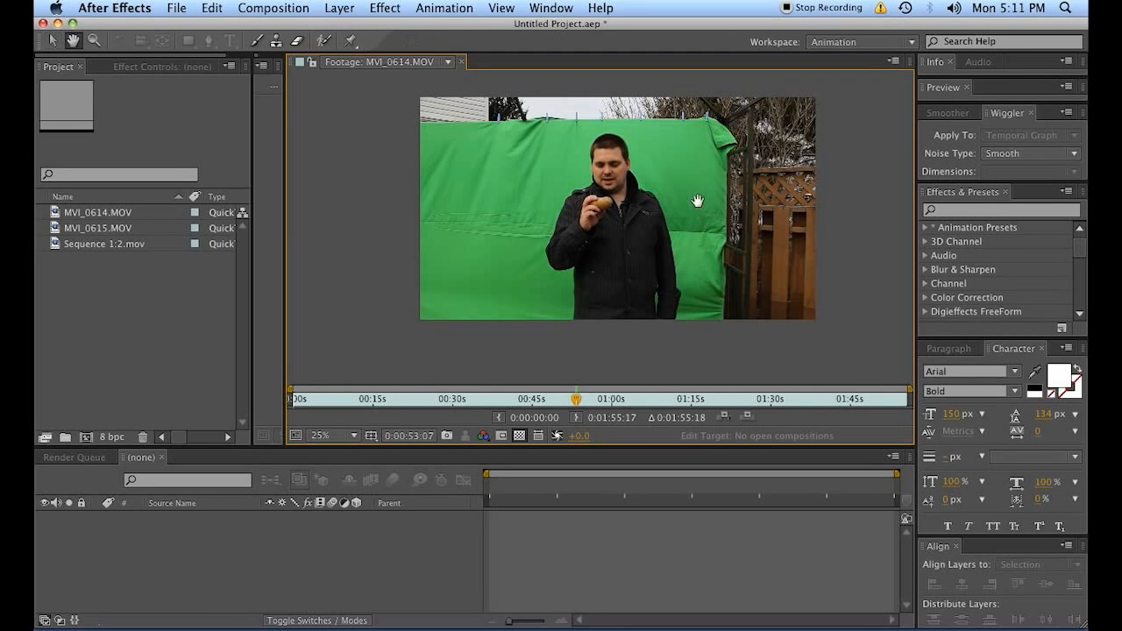
scroll(675, 230, up, 1)
key(space)
drag(744, 208, 714, 281)
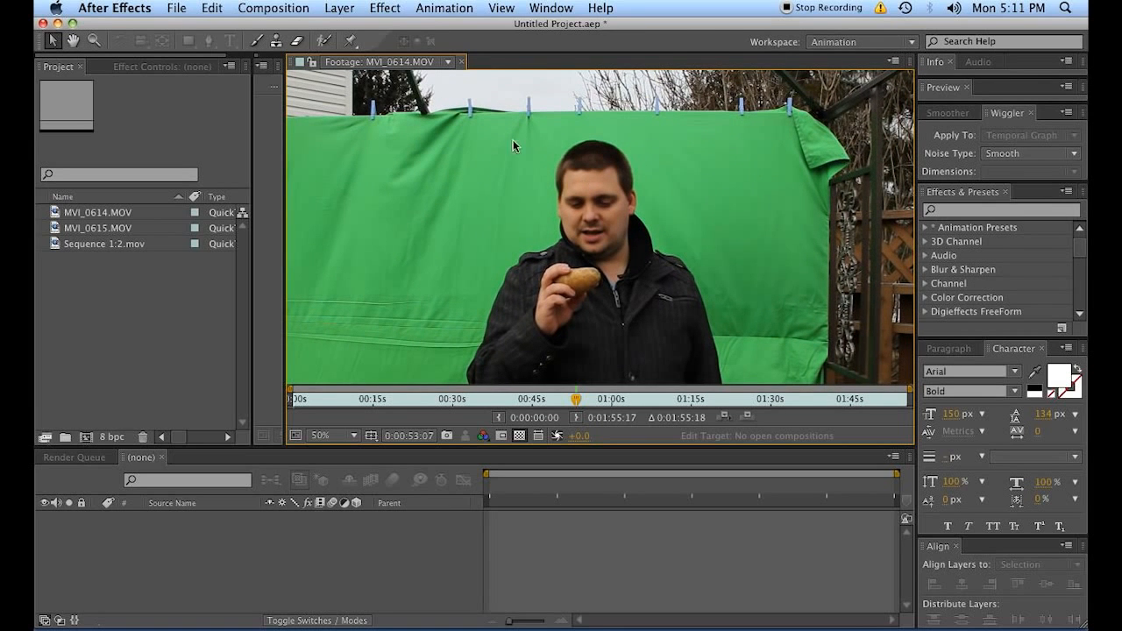
key(space)
drag(789, 306, 850, 271)
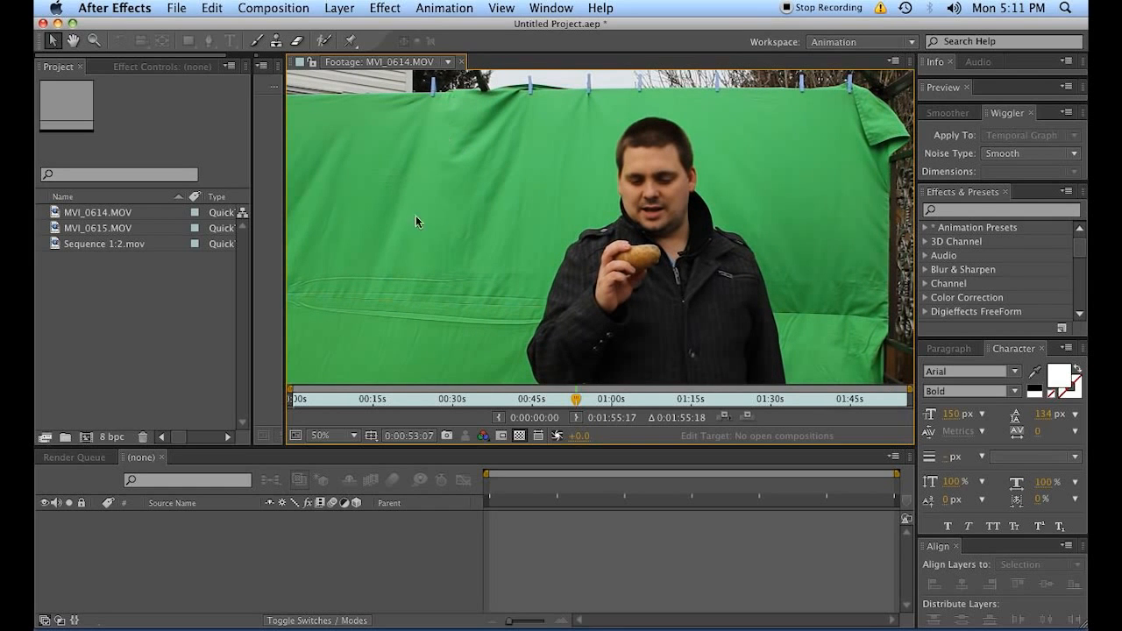
key(space)
drag(901, 235, 787, 160)
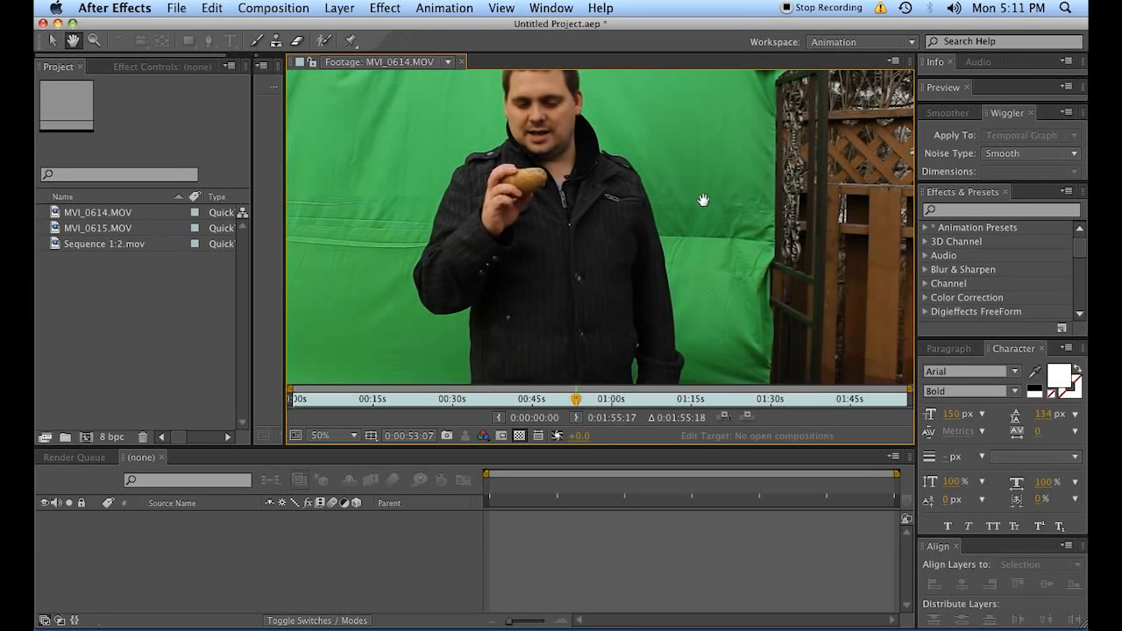
scroll(704, 200, down, 1)
scroll(658, 200, down, 1)
key(space)
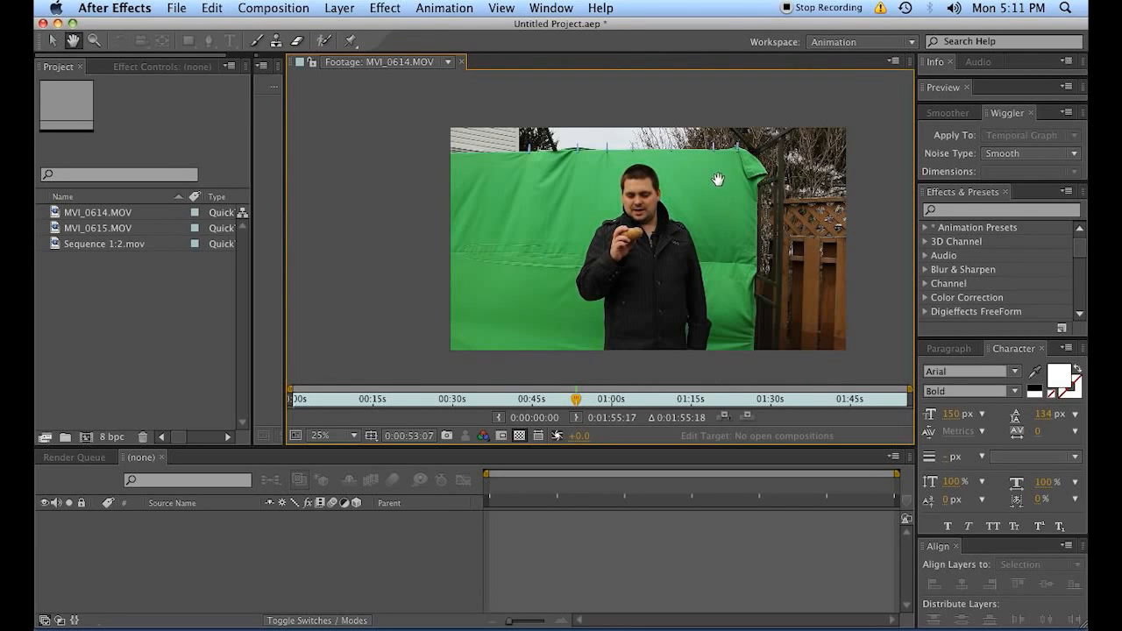
drag(718, 177, 714, 163)
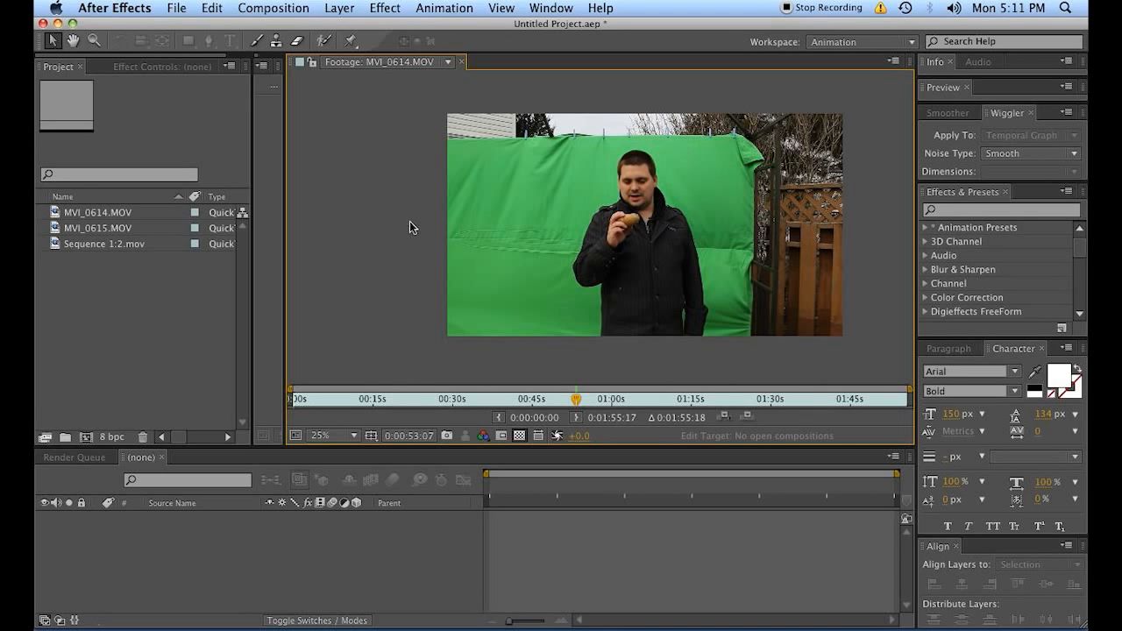
- Create a new composition from the MVI_0614.MOV clip
click(149, 329)
click(101, 215)
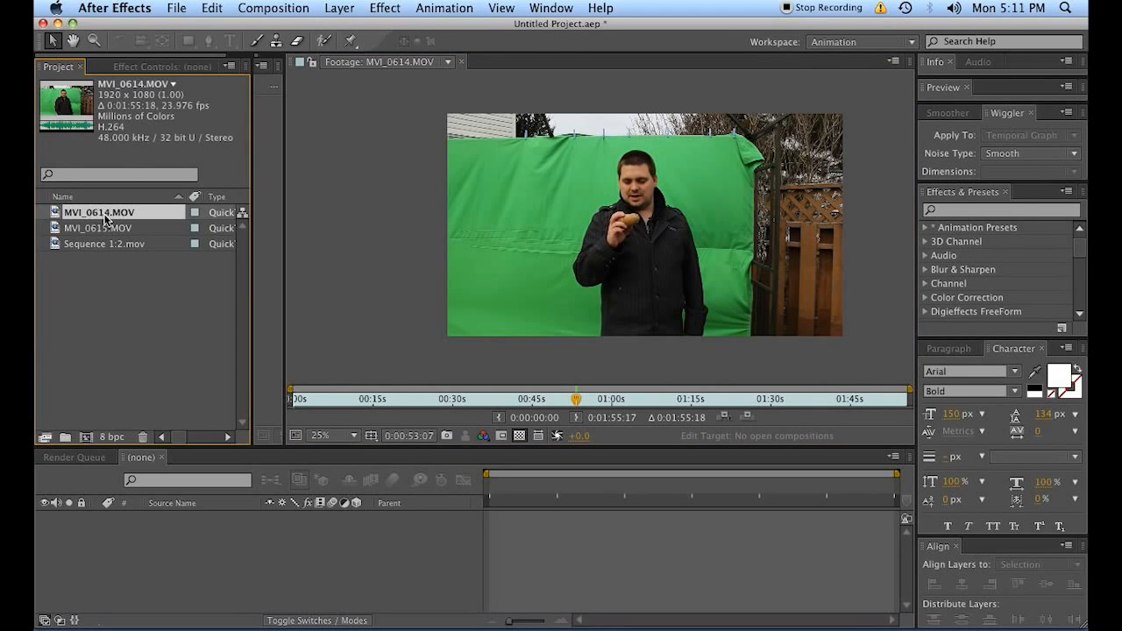
click(85, 437)
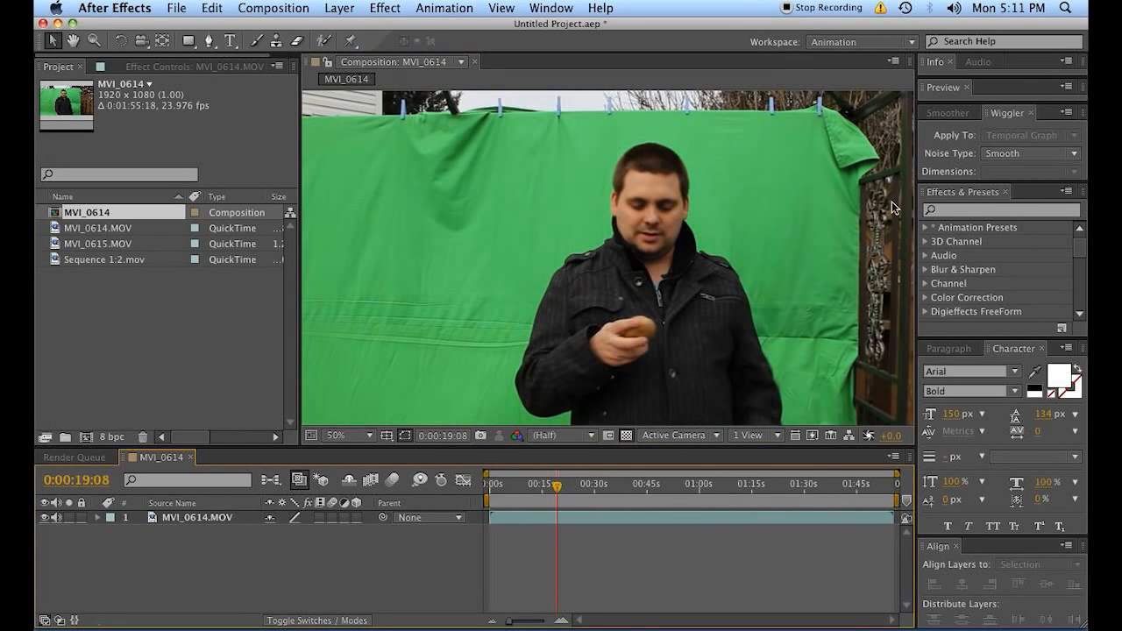
- Search the effects for "key" and apply Keylight (1.2) to the MVI_0614.MOV footage in the composition
click(952, 210)
text(effe)
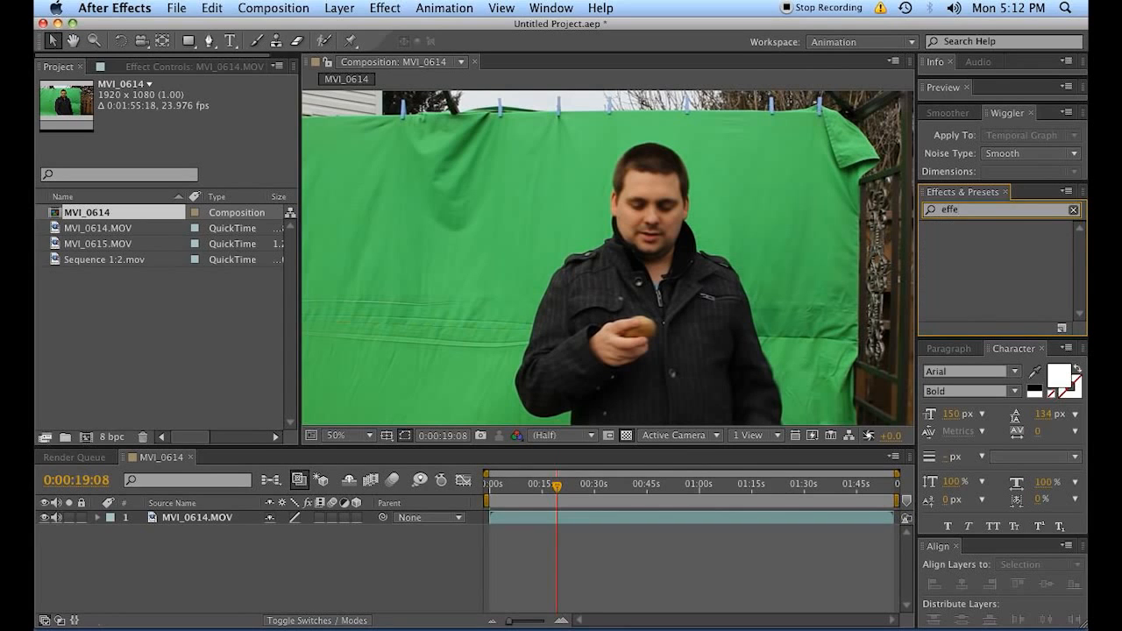
key(BackSpace)
key(BackSpace)
key(BackSpace)
key(BackSpace)
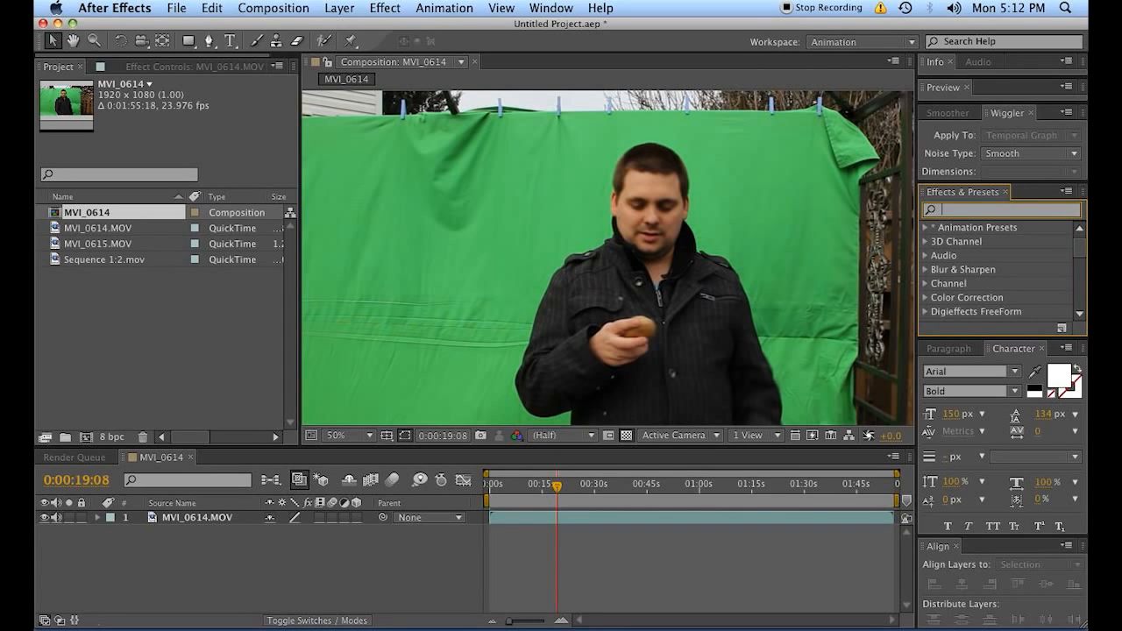
text(key)
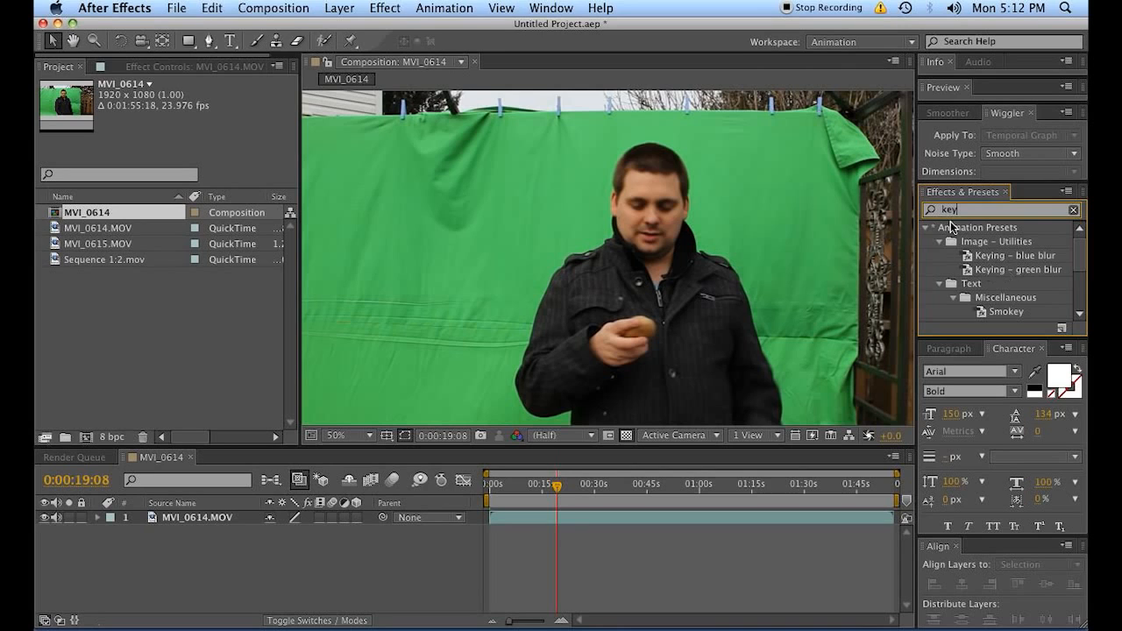
scroll(960, 239, down, 4)
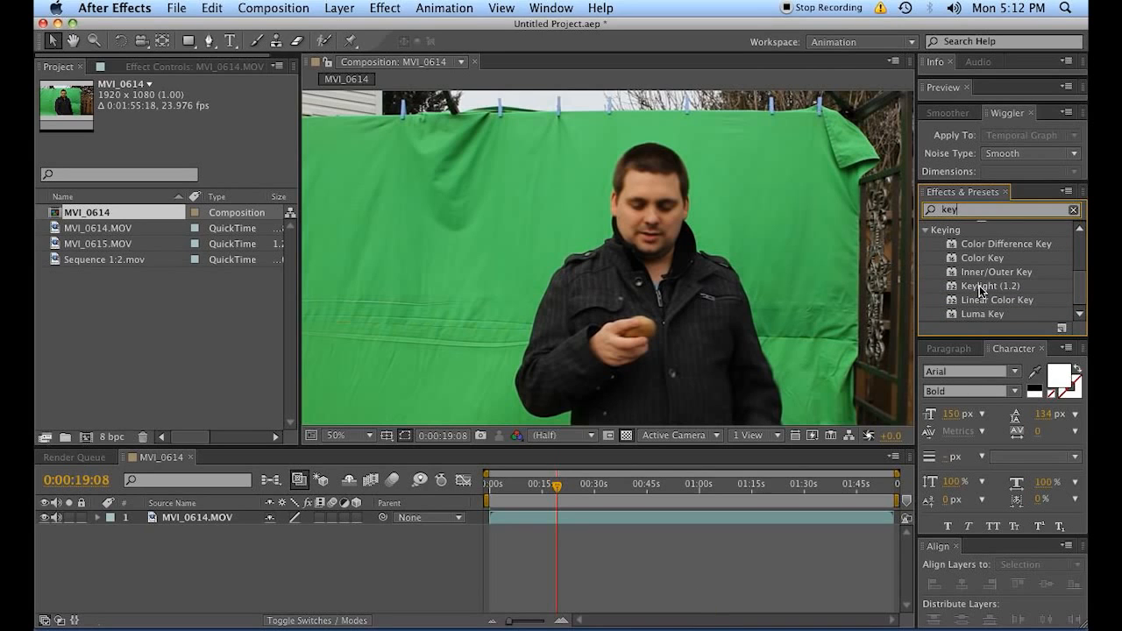
drag(984, 285, 699, 254)
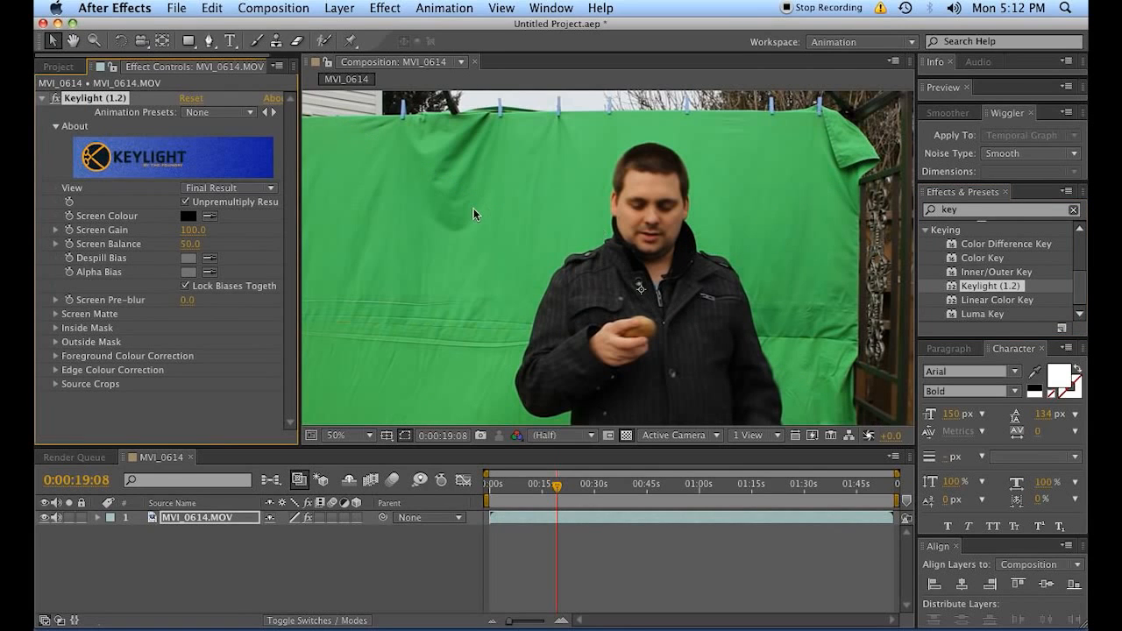
- Sample the green backdrop beside the man's shoulder as Keylight's Screen Colour
click(210, 216)
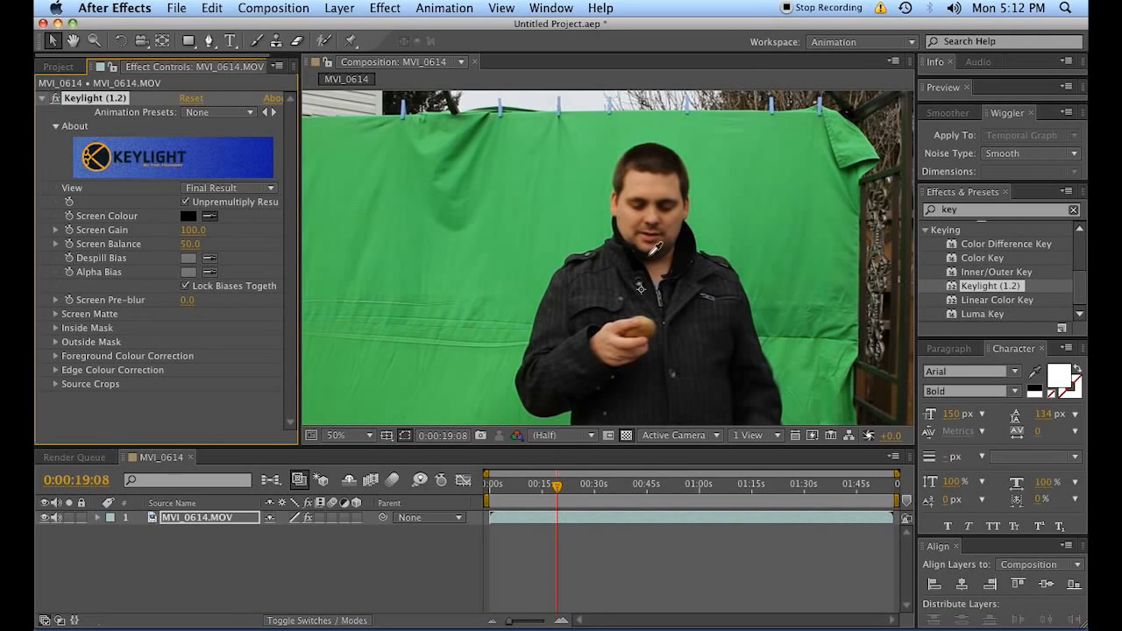
click(775, 289)
click(209, 216)
click(779, 268)
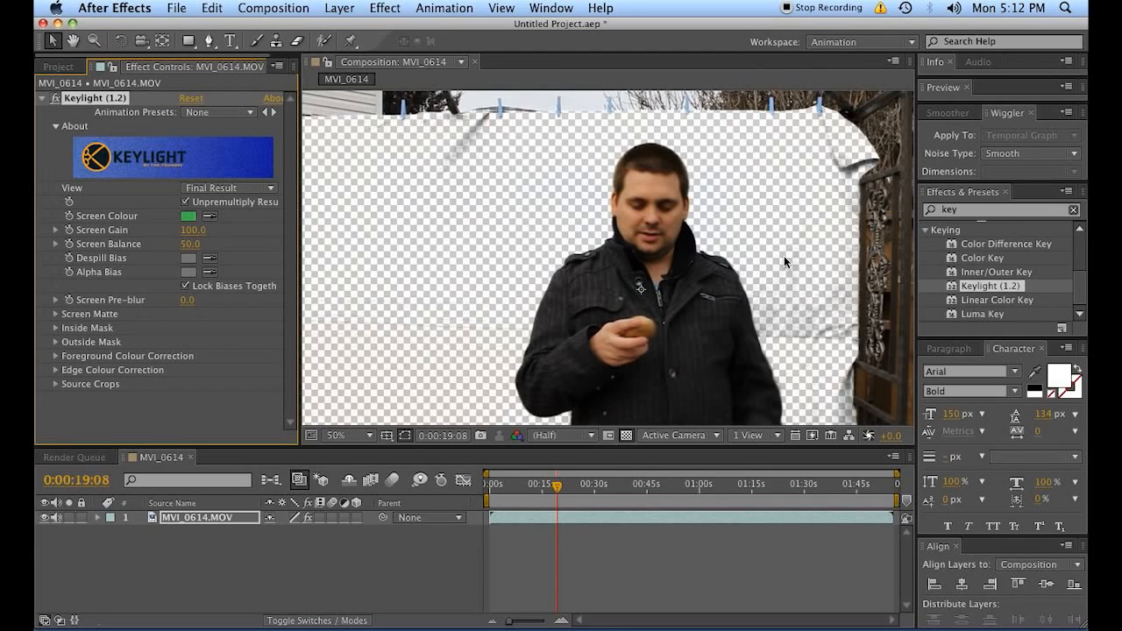
- Inspect the keyed frame on both sides of the man for leftover creases and unkeyed areas of the backdrop
key(h)
drag(783, 256, 710, 253)
key(v)
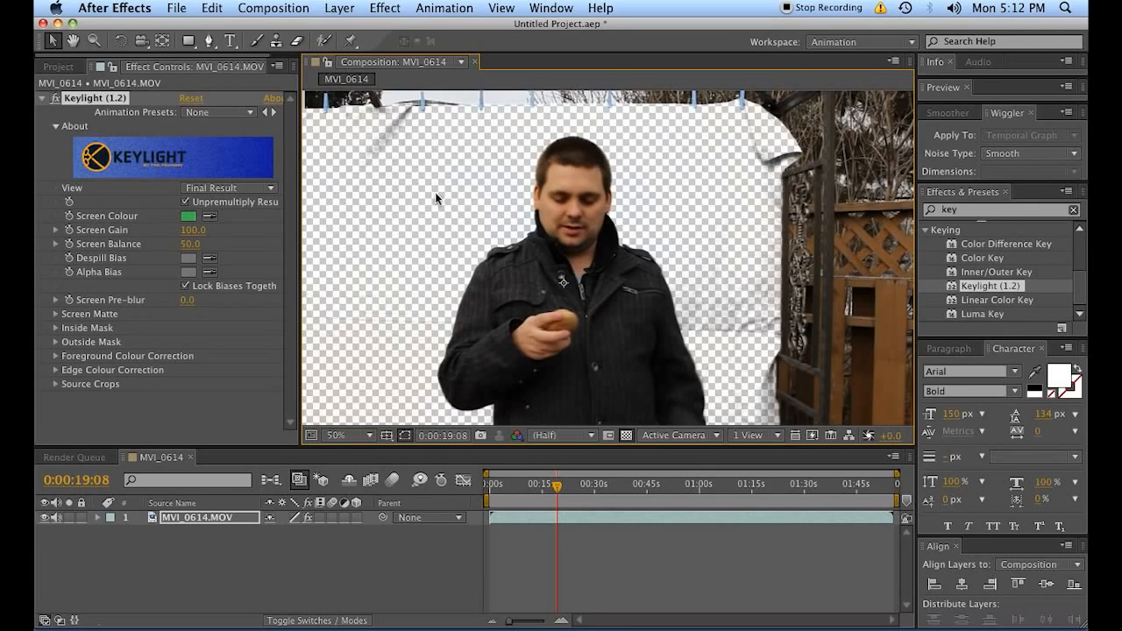
key(h)
drag(435, 193, 469, 212)
key(v)
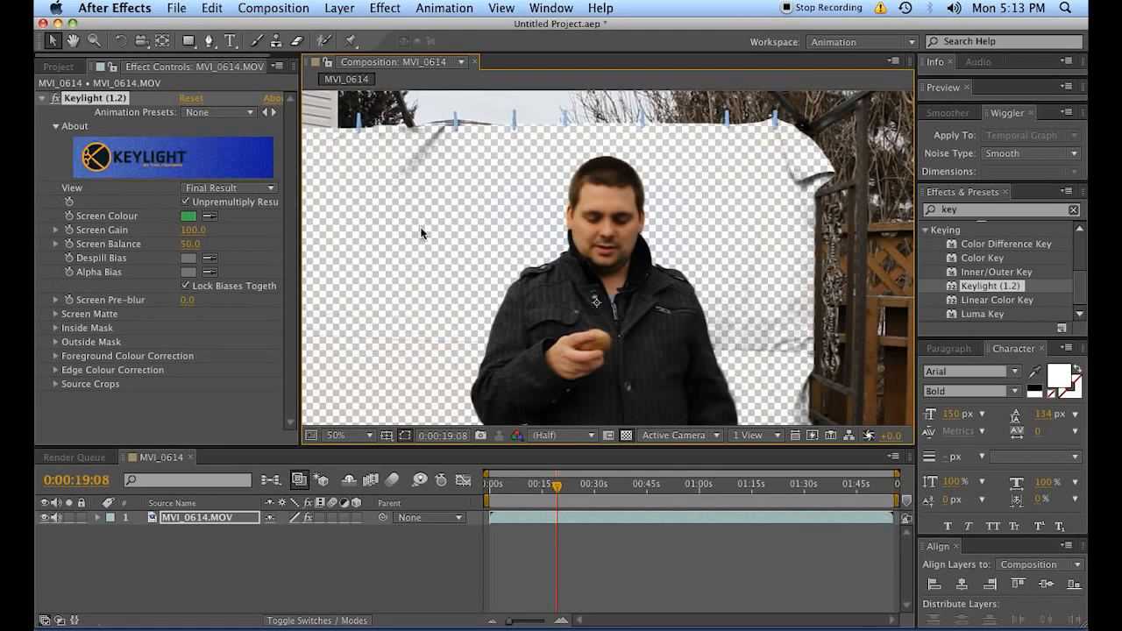
key(space)
drag(743, 253, 702, 215)
- Check the key at 0:00:34:04 and 0:00:44:13, looking over the whole frame
click(609, 485)
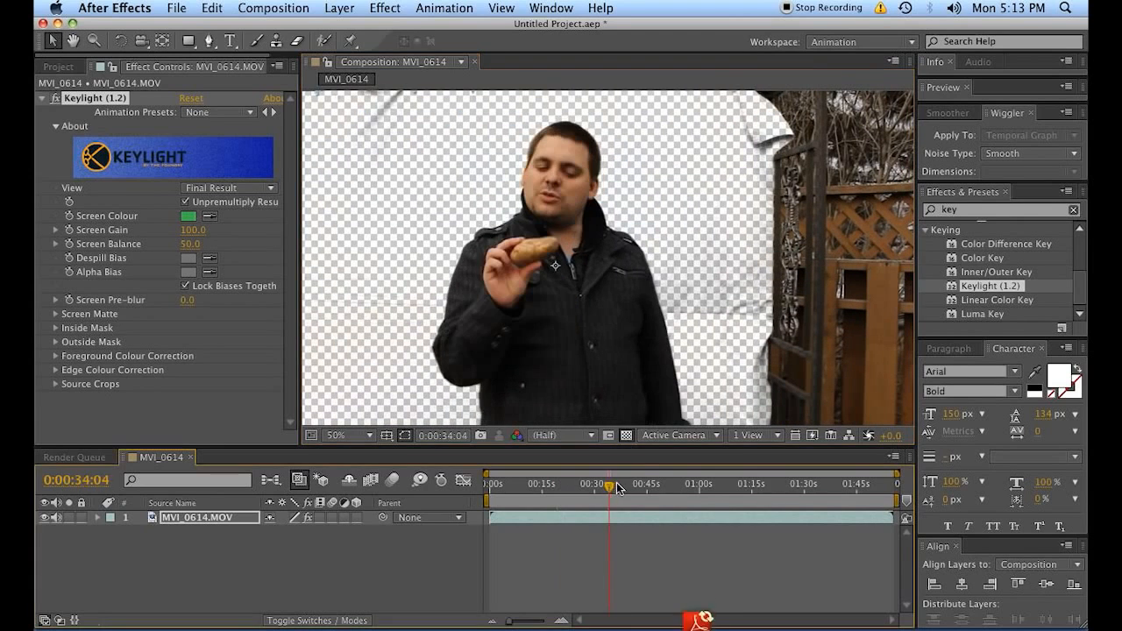
click(646, 487)
key(space)
drag(513, 259, 605, 303)
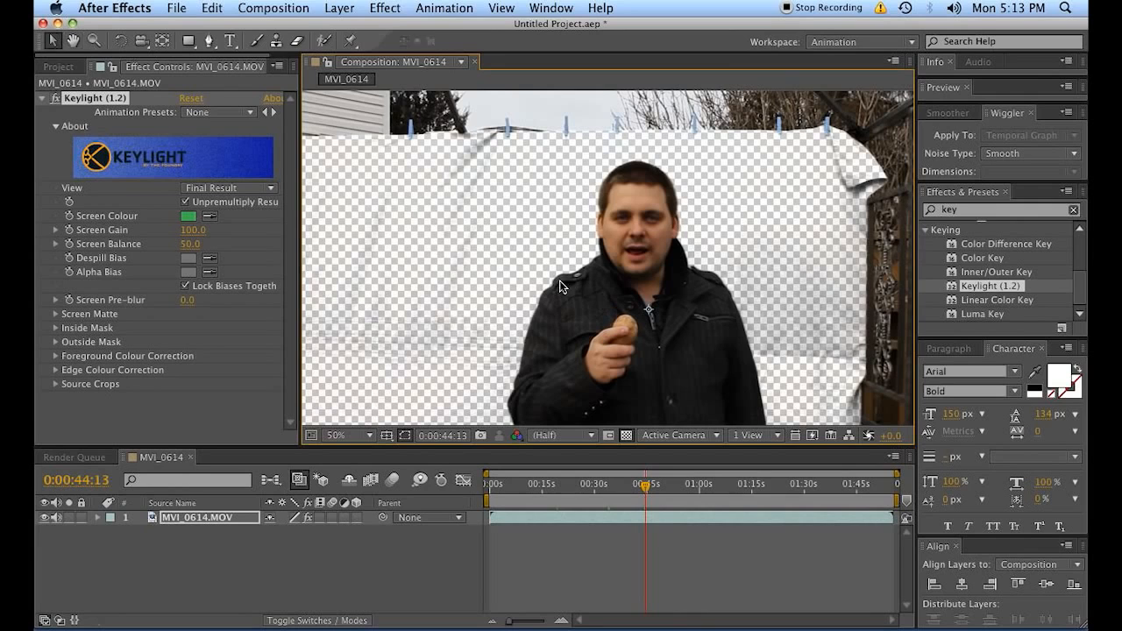
key(space)
drag(689, 289, 667, 254)
key(comma)
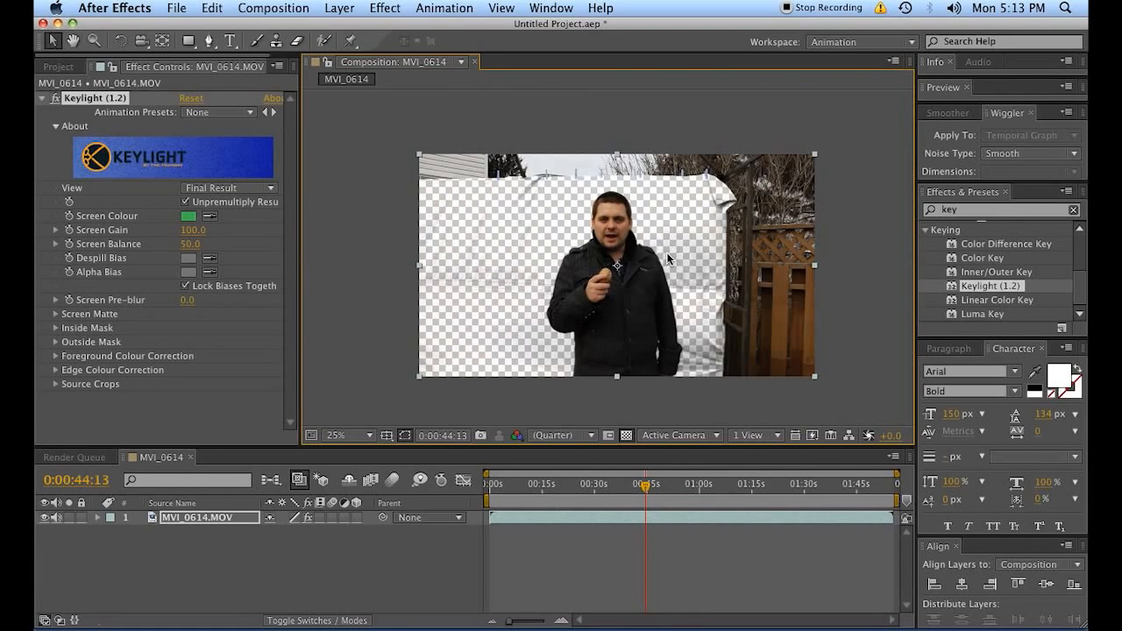
- Draw a closed six-point mask loosely around the man on the MVI_0614.MOV layer with the Pen tool, extending below the frame
click(663, 515)
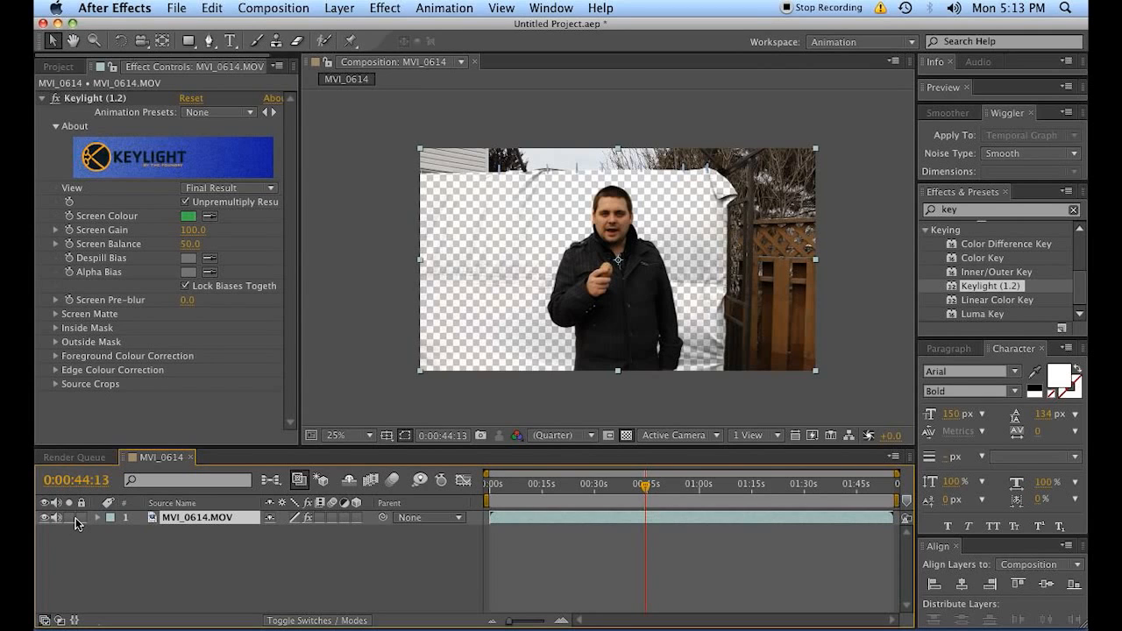
click(209, 41)
click(707, 383)
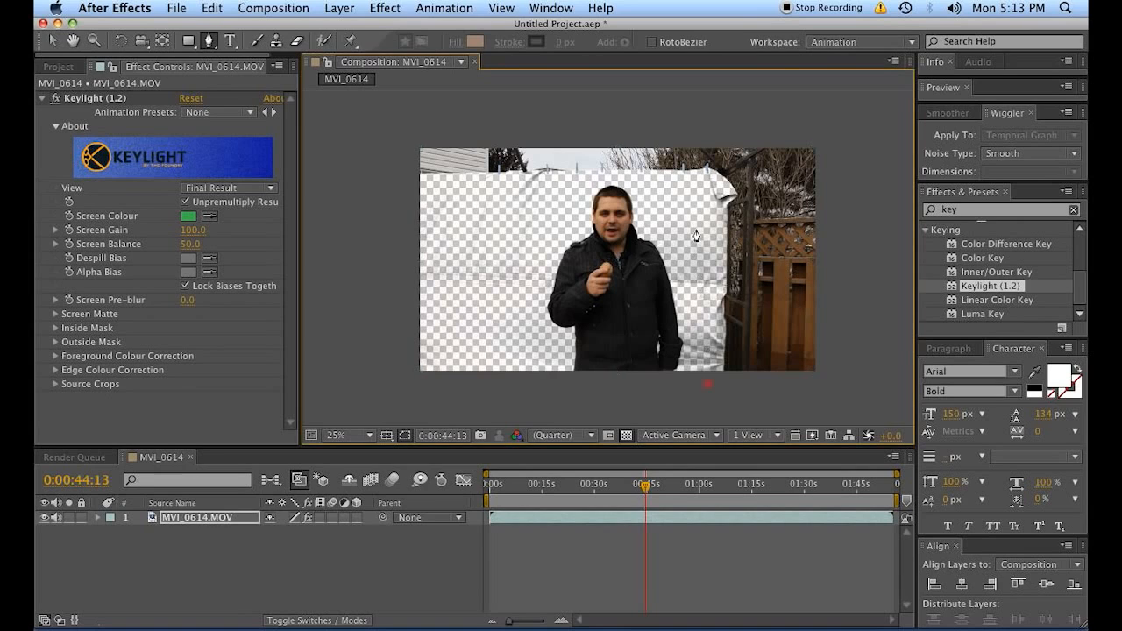
click(698, 219)
click(694, 185)
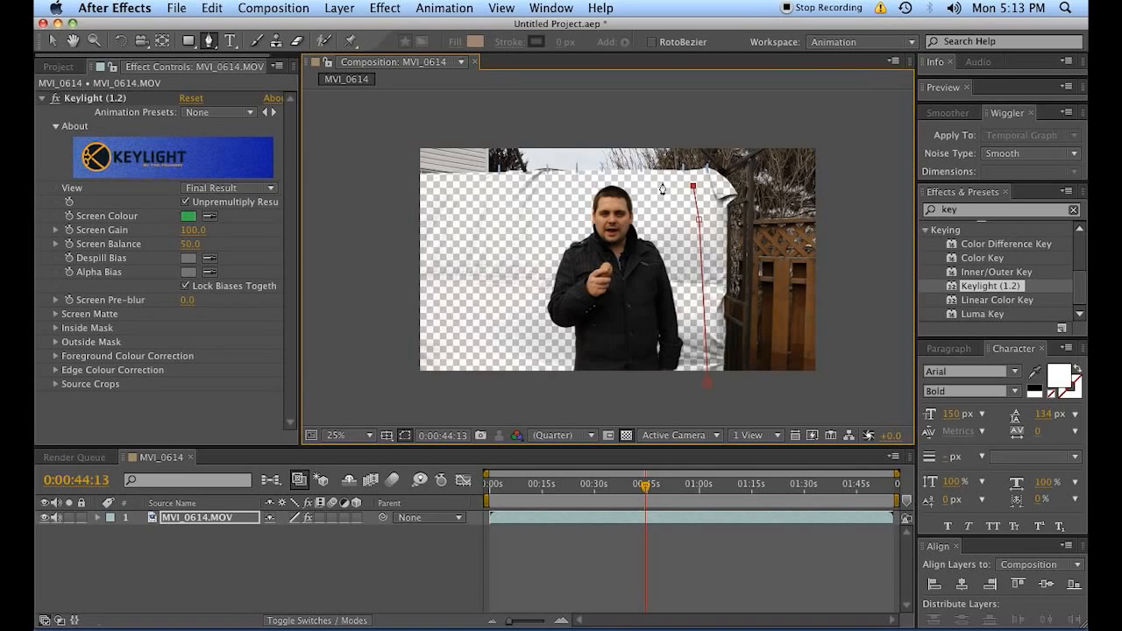
click(598, 177)
click(487, 208)
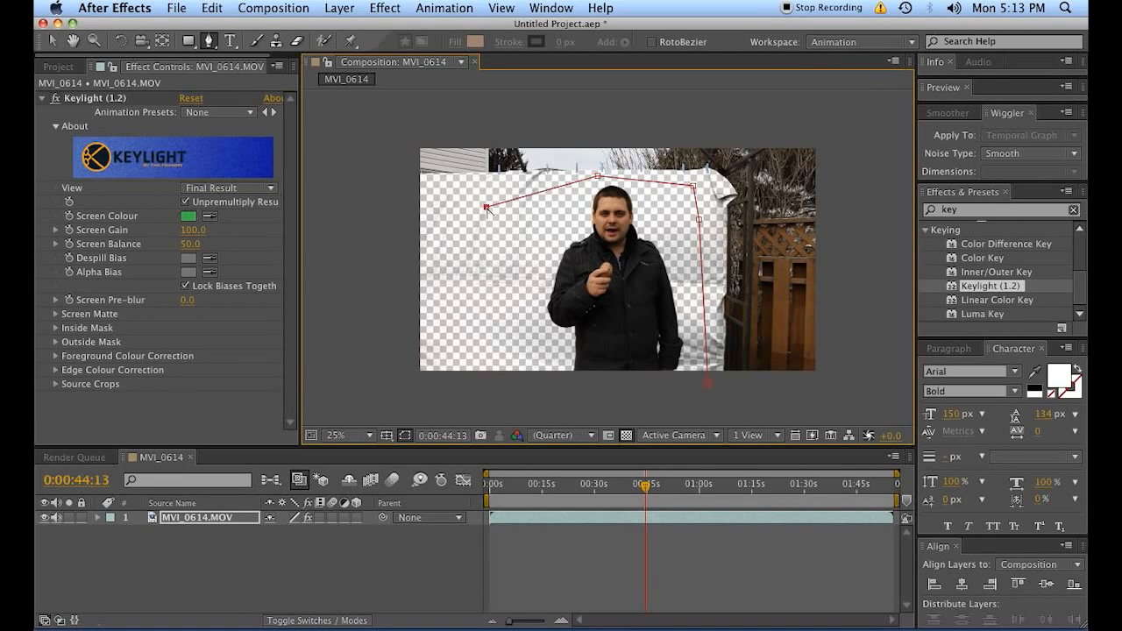
double_click(485, 391)
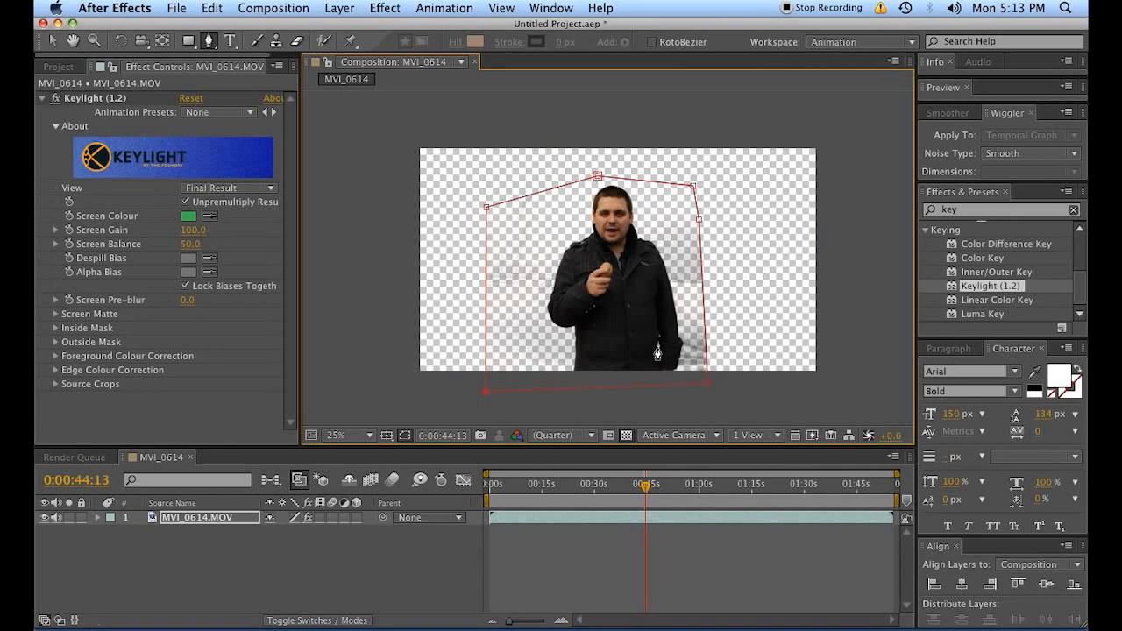
- Set the mode of the mask around the man to None
key(v)
click(293, 532)
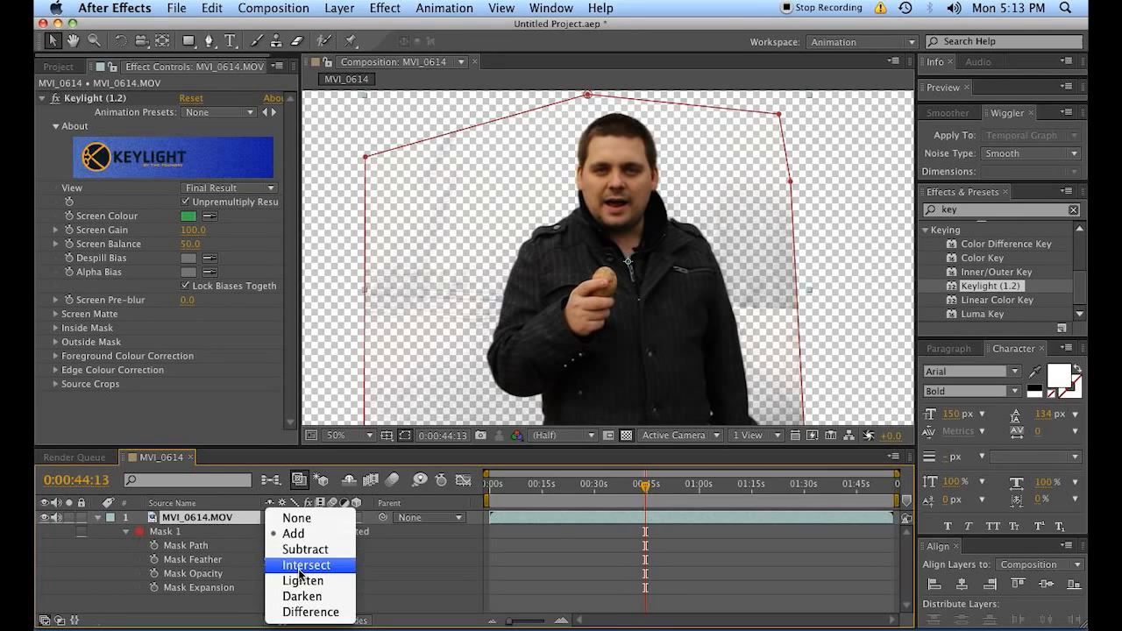
click(294, 518)
key(comma)
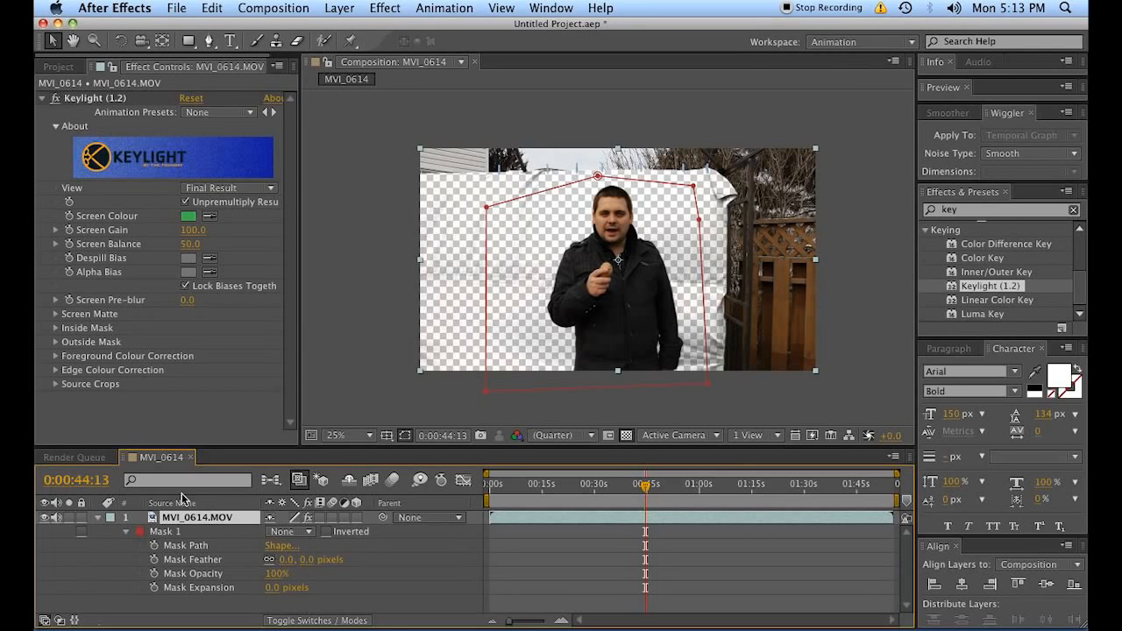
- Undo the mask mode change and check the masked key at 0:01:12:03 and 0:00:58:17
key(super+z)
scroll(652, 247, up, 2)
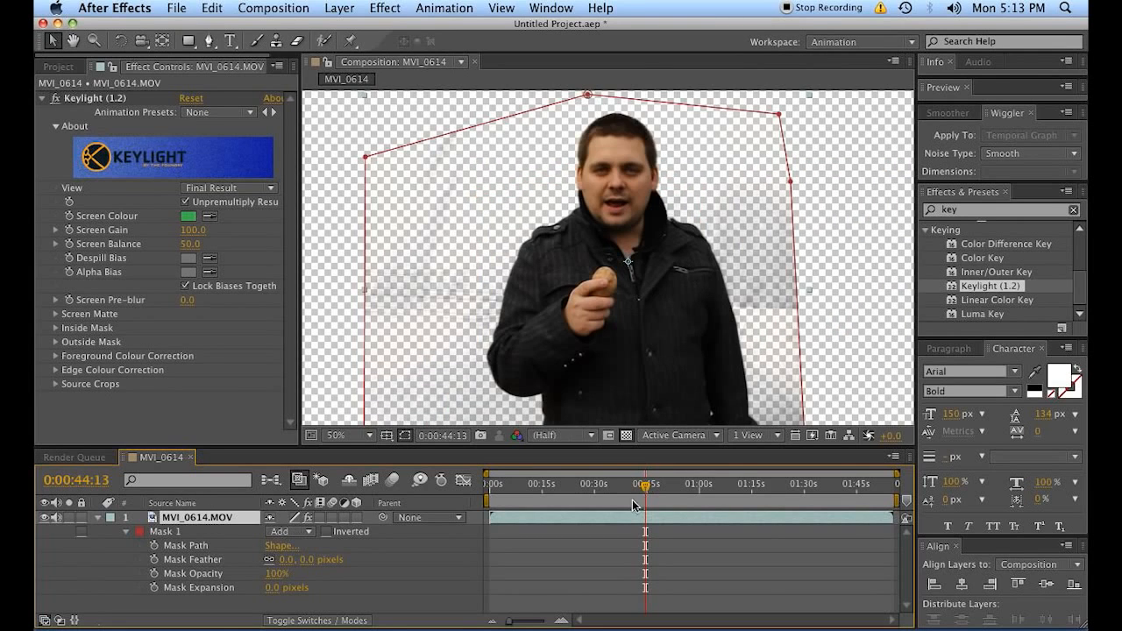
drag(640, 486, 741, 488)
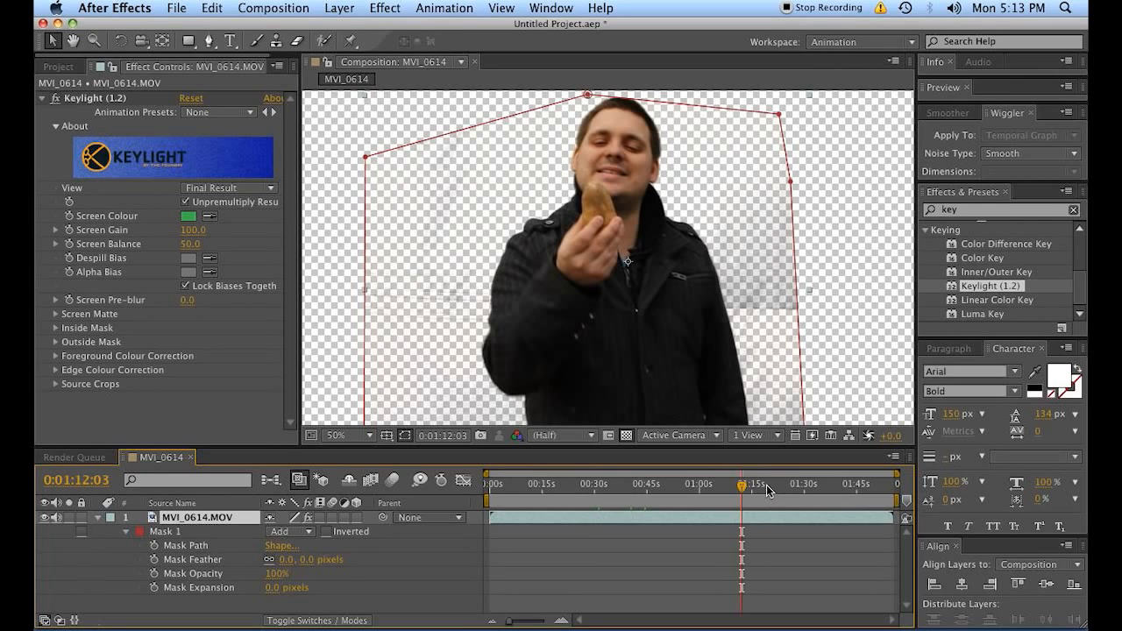
drag(637, 160, 635, 202)
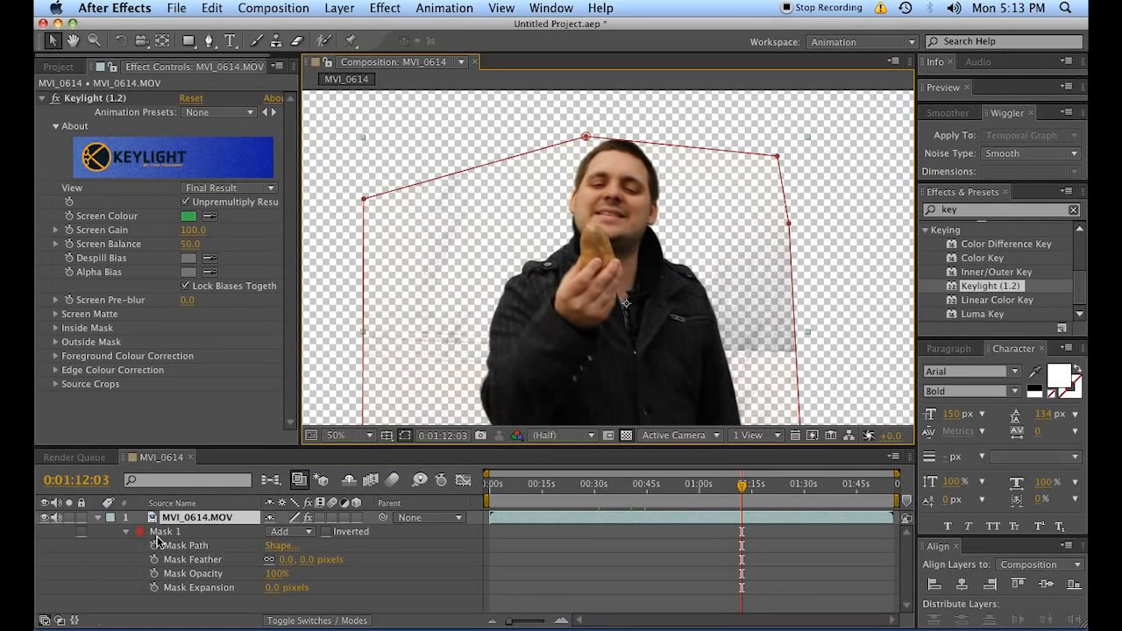
click(695, 485)
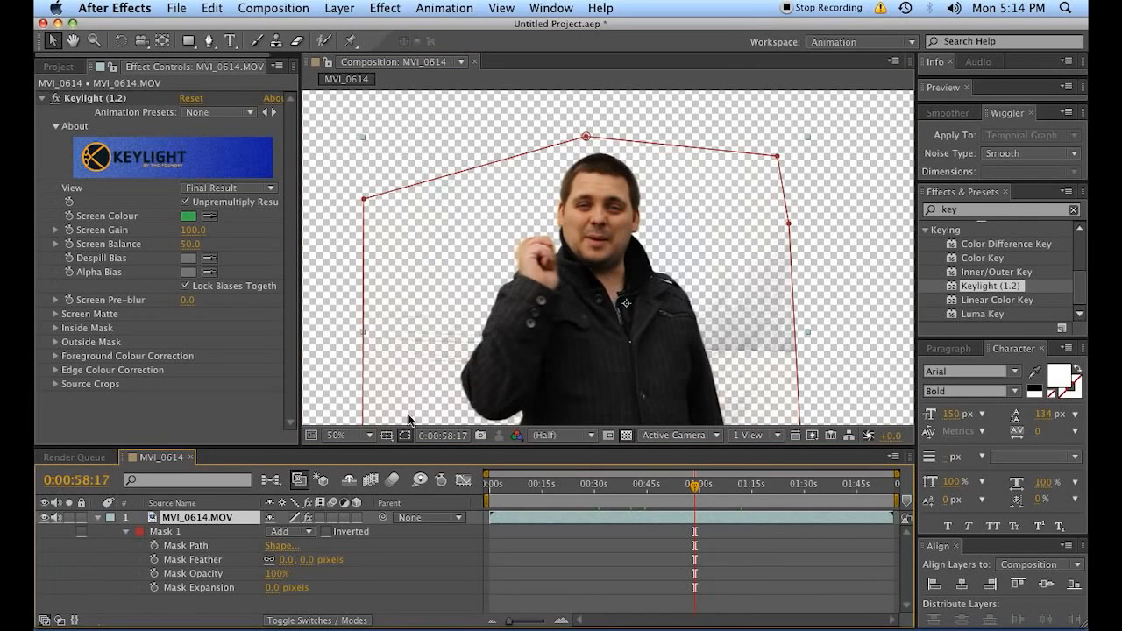
- Switch the Keylight view to Screen Matte
click(238, 189)
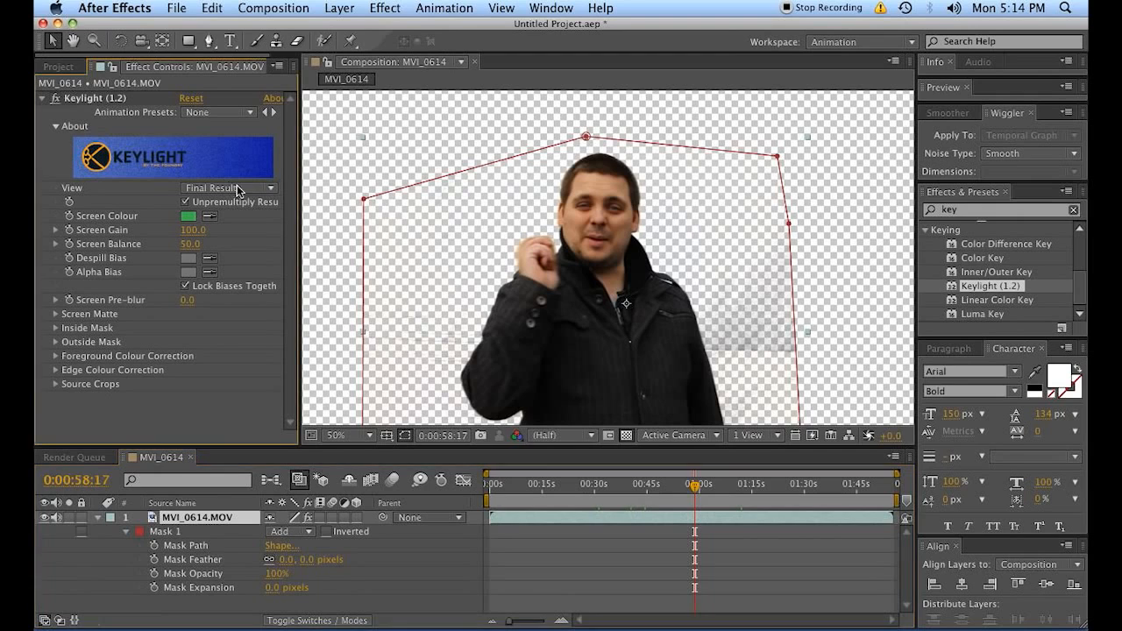
click(247, 191)
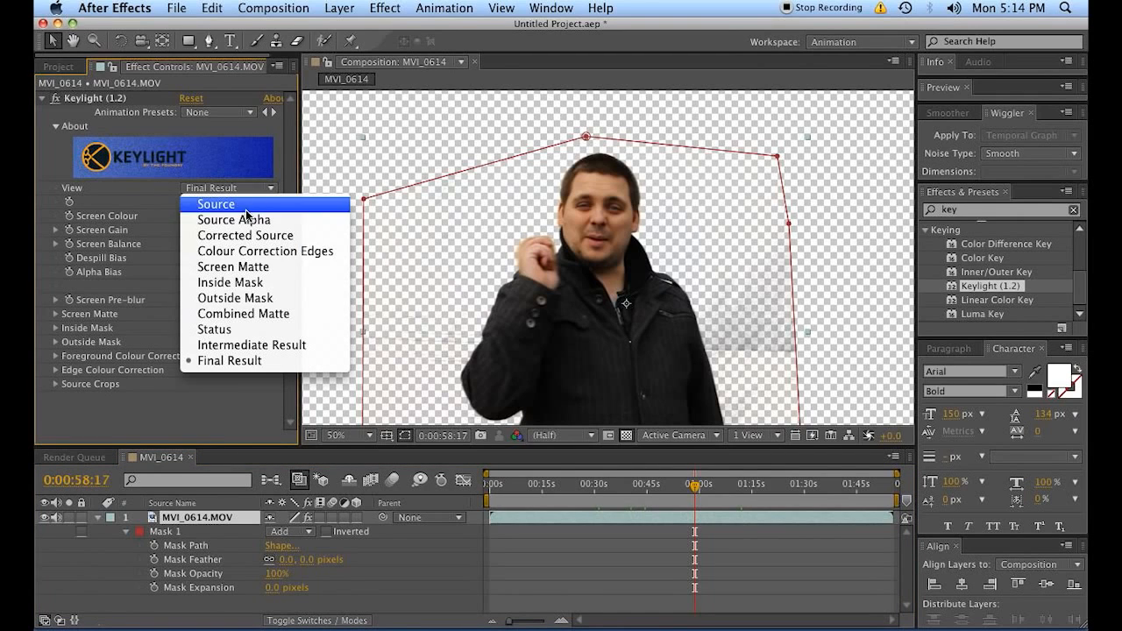
click(276, 276)
- Examine the screen matte on both sides of the man for creases and areas that are not fully black
key(h)
drag(815, 263, 696, 118)
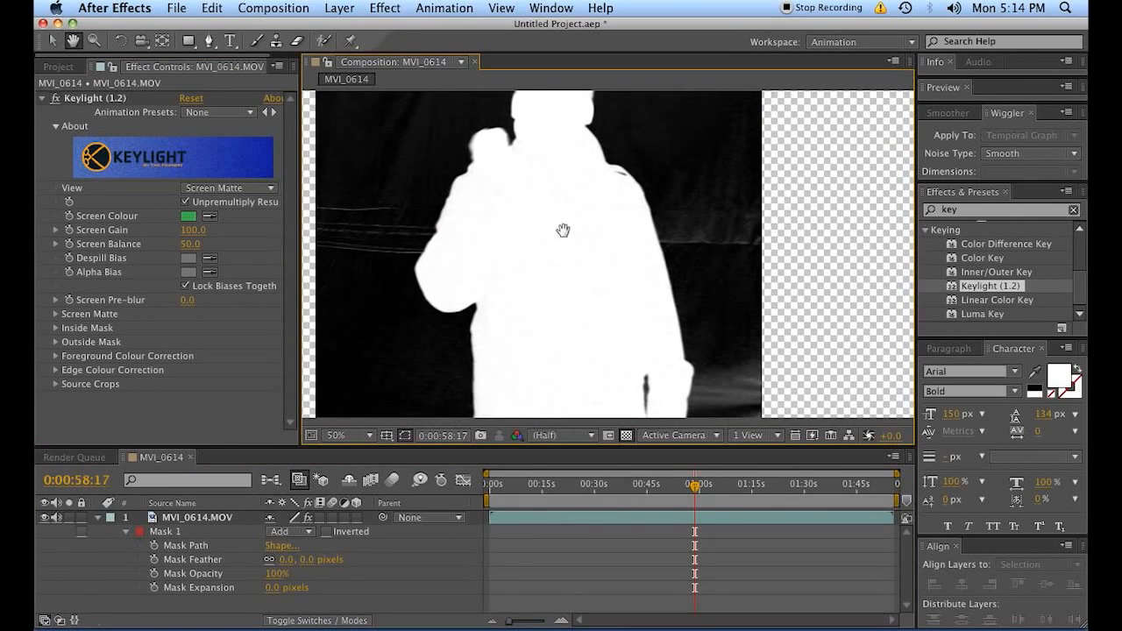
drag(562, 230, 634, 289)
key(v)
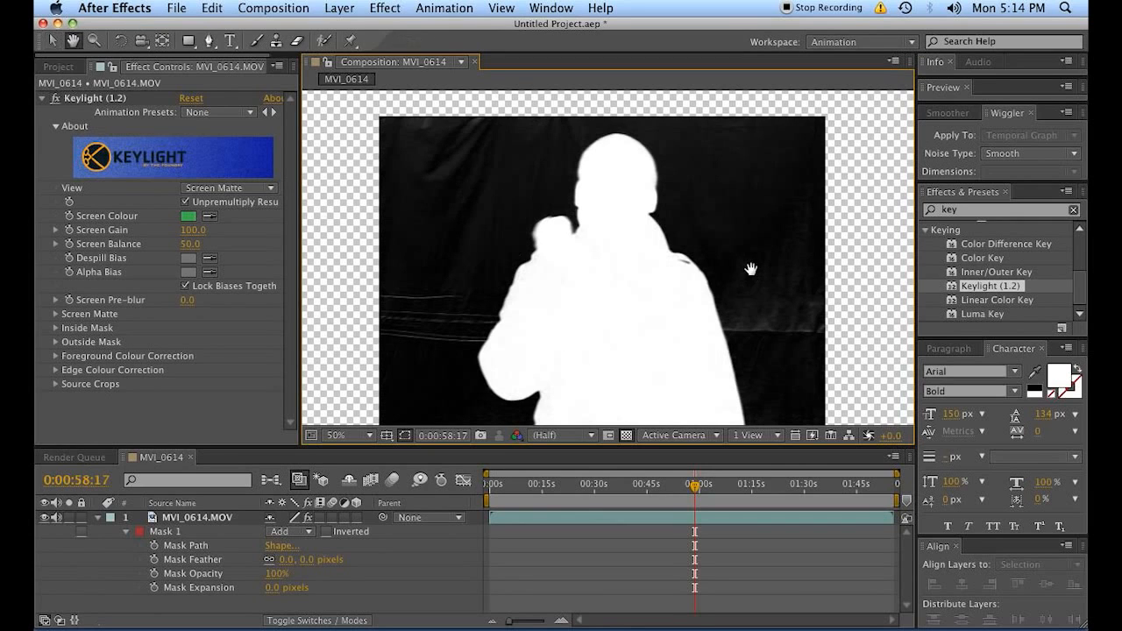
drag(748, 268, 691, 193)
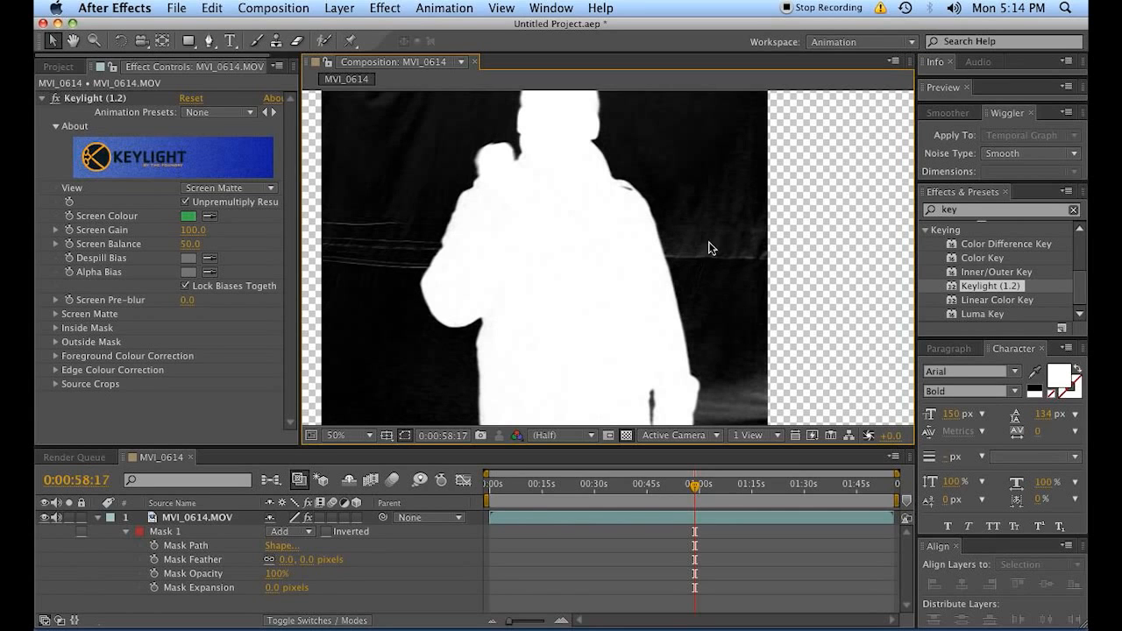
drag(749, 379, 716, 316)
drag(687, 243, 747, 318)
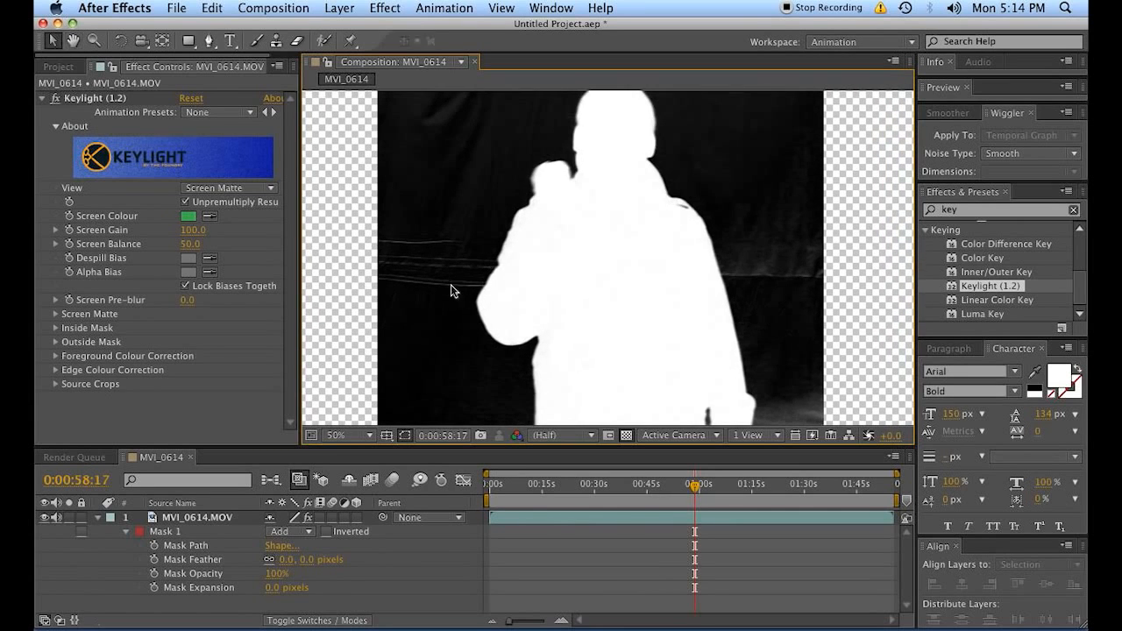
drag(543, 195, 538, 290)
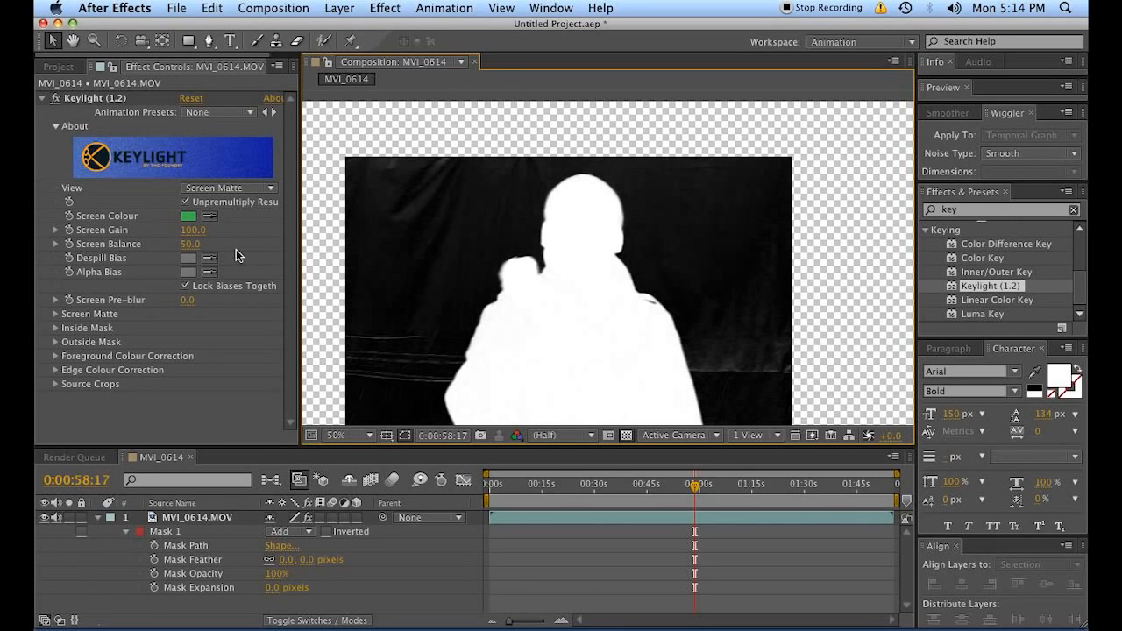
- Expand Keylight's Screen Matte settings and raise Clip Black to 35.7 to clean the backdrop out of the matte
click(53, 313)
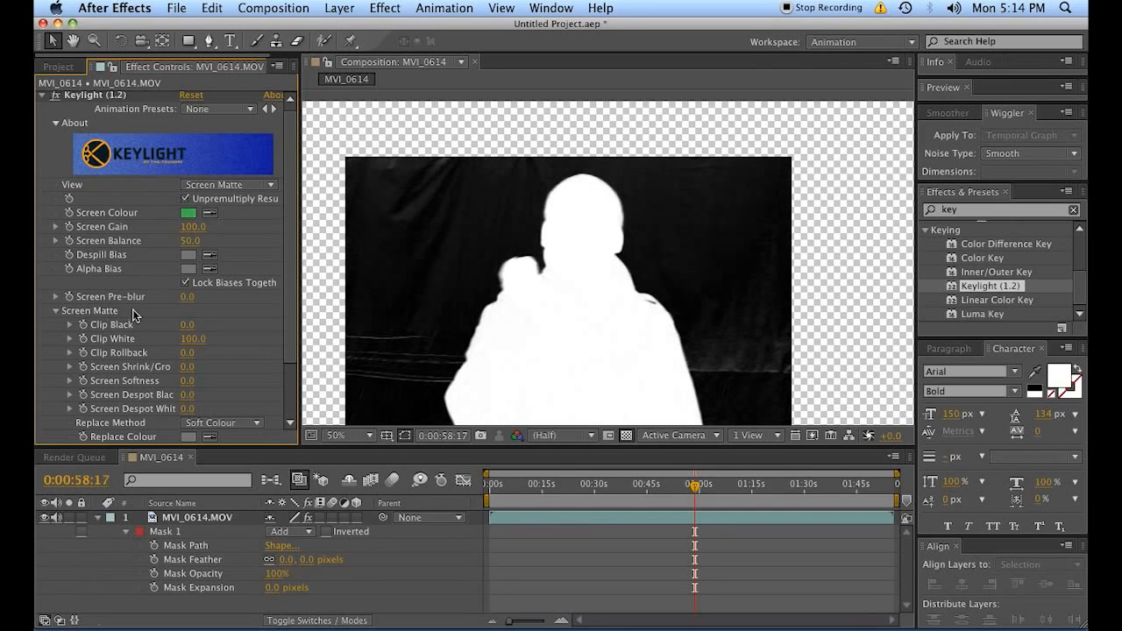
scroll(188, 317, down, 2)
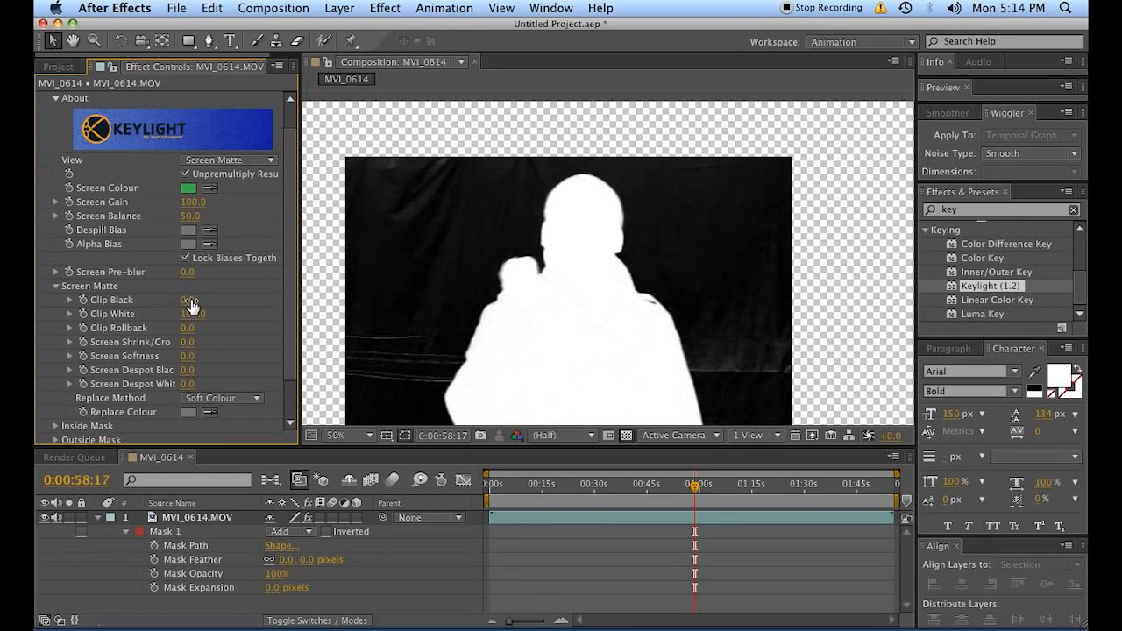
drag(189, 306, 144, 299)
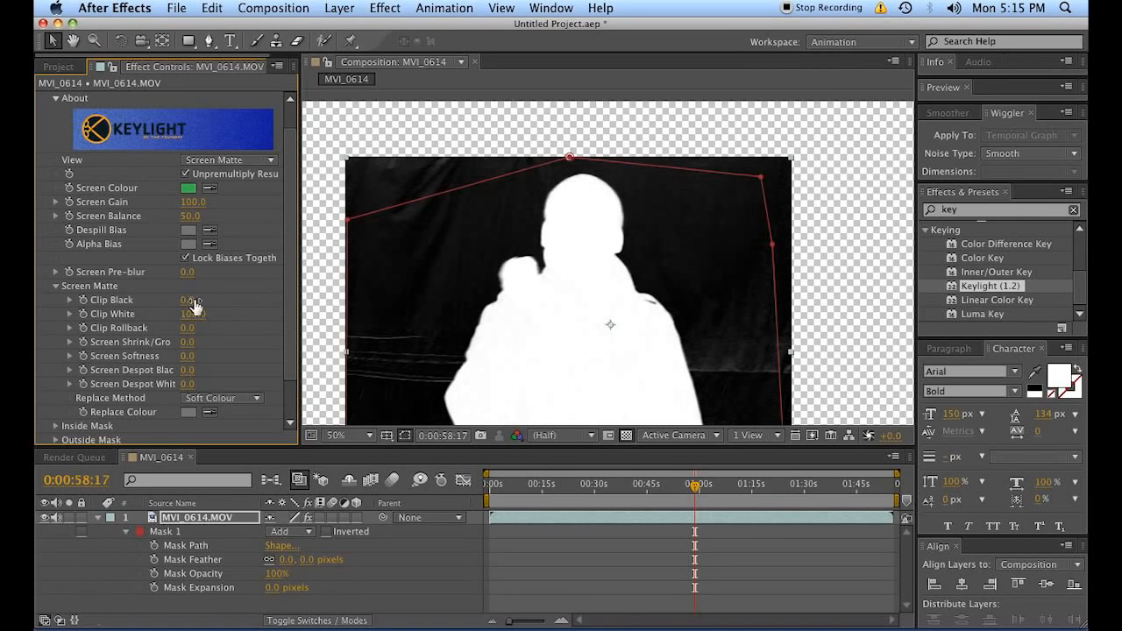
key(h)
drag(526, 283, 556, 229)
key(v)
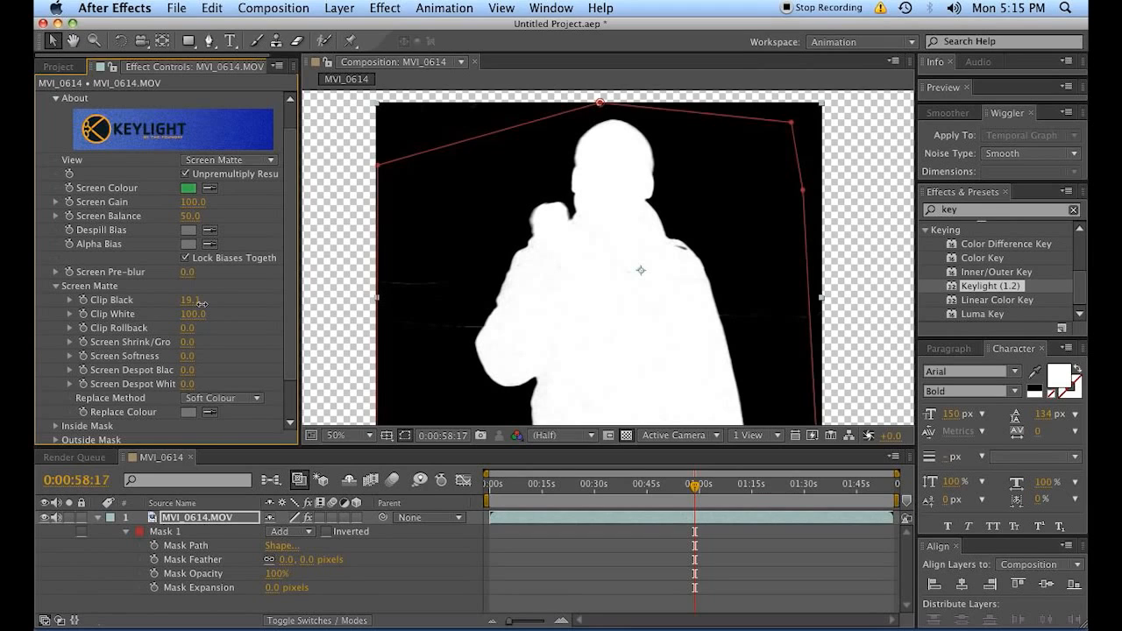
drag(189, 300, 265, 297)
drag(591, 321, 524, 250)
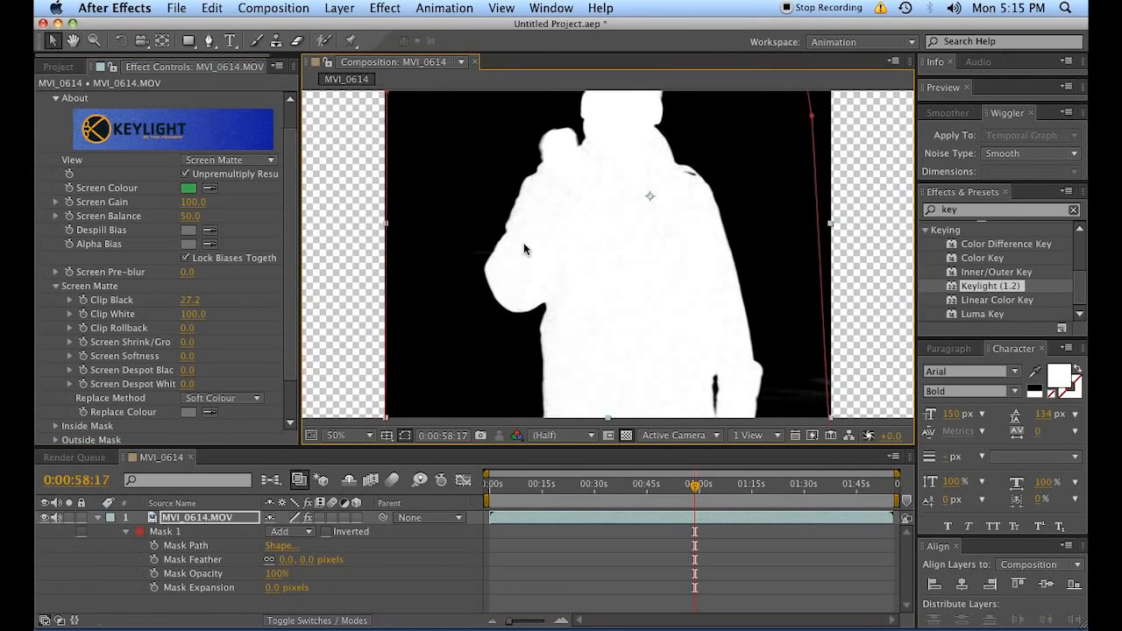
drag(189, 300, 194, 298)
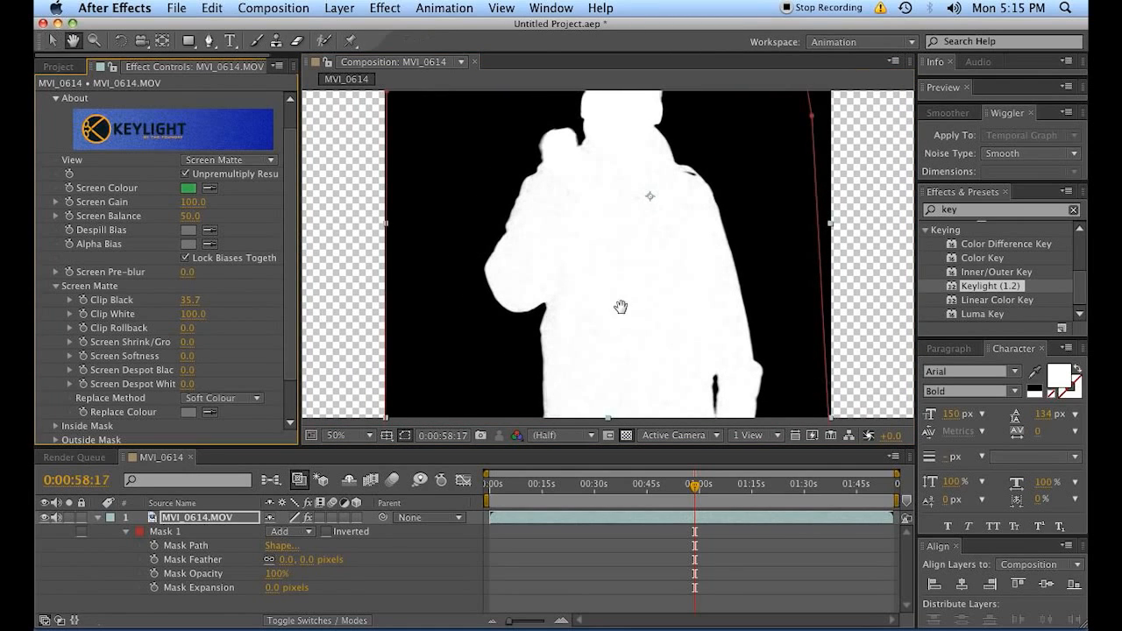
drag(621, 308, 575, 264)
drag(713, 277, 732, 396)
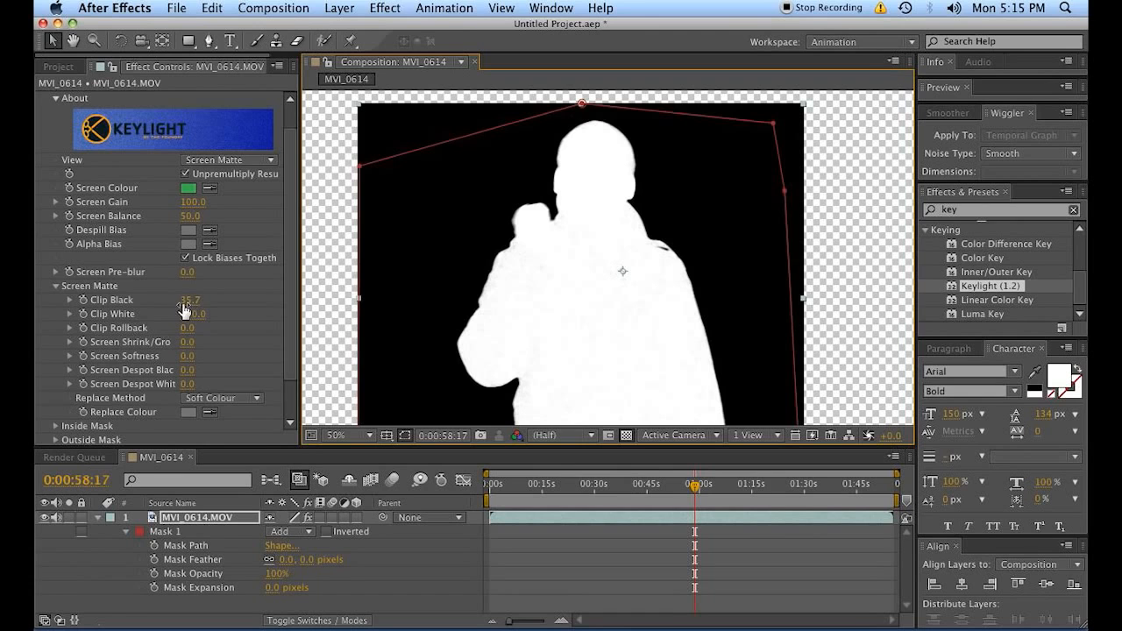
- Check the matte at 0:01:39:06 and 0:00:55:15, and lower Clip White to 94.0 to solidify the man's silhouette
drag(517, 298, 457, 227)
click(655, 486)
drag(596, 272, 620, 291)
drag(748, 487, 836, 491)
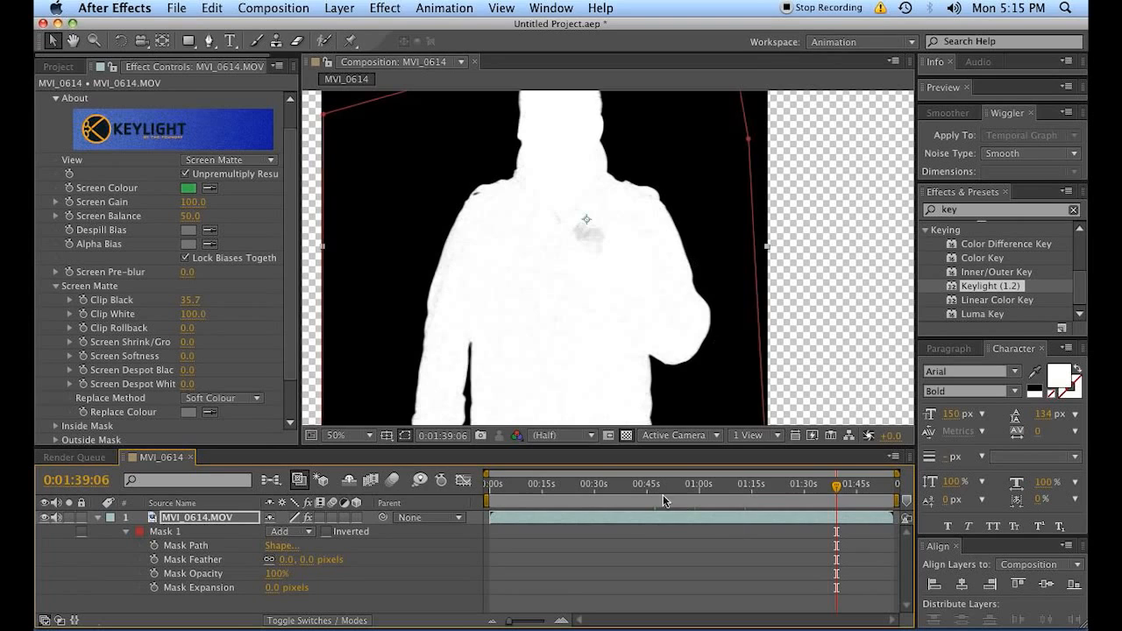
click(628, 487)
click(683, 487)
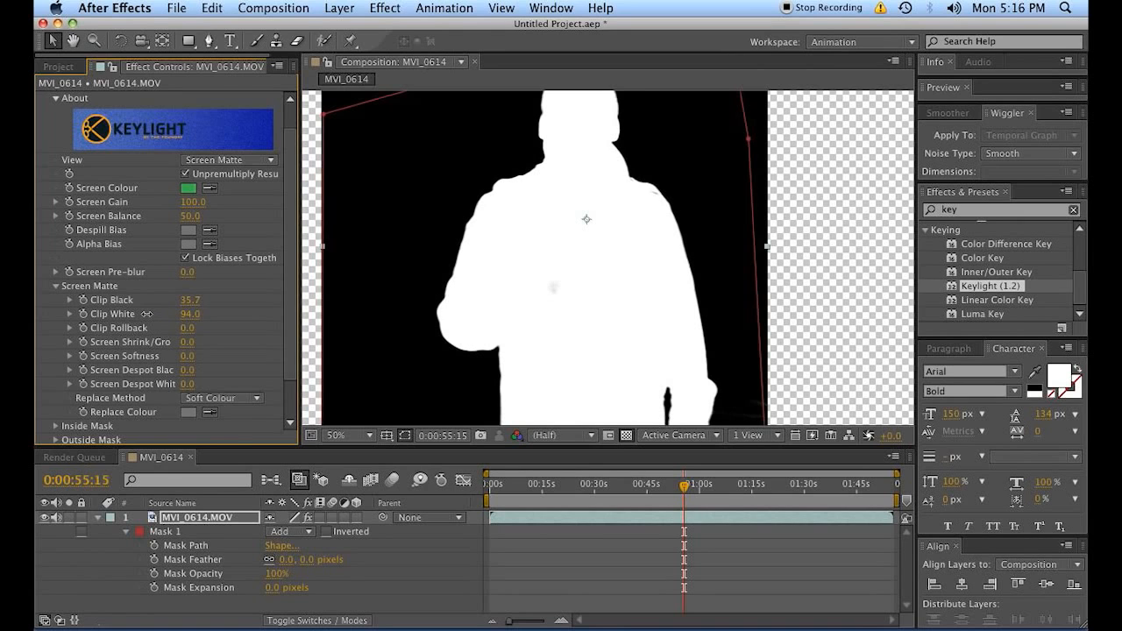
- Examine the matte edges around the man's head and shoulders from 0:01:10:17 to 0:01:11:01
drag(672, 327, 643, 325)
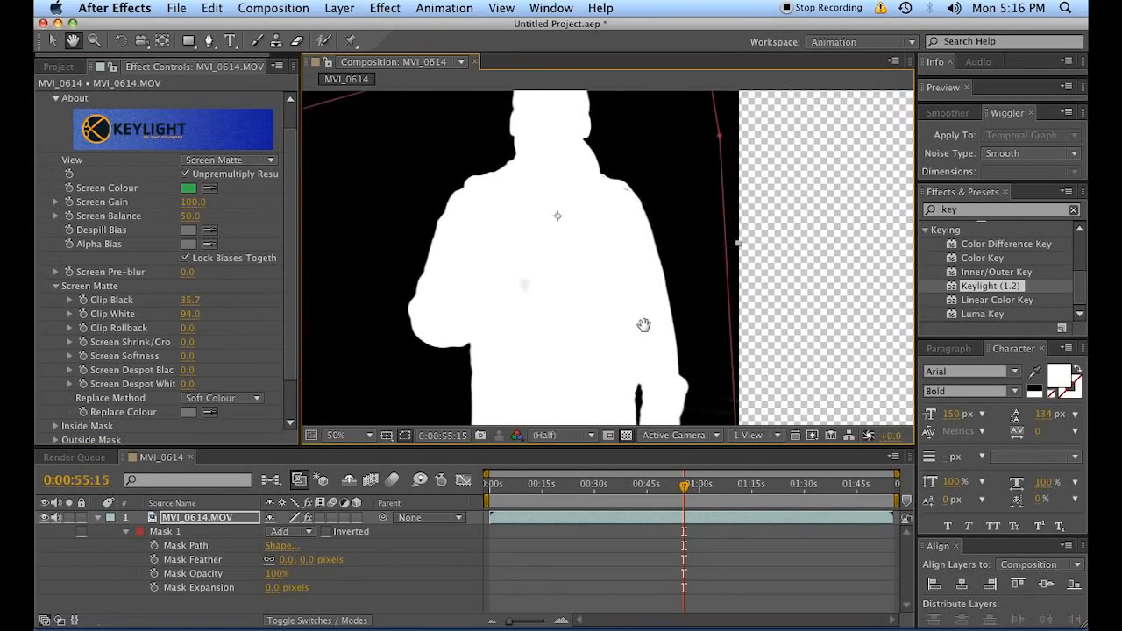
click(736, 486)
drag(660, 175, 687, 298)
scroll(548, 212, up, 2)
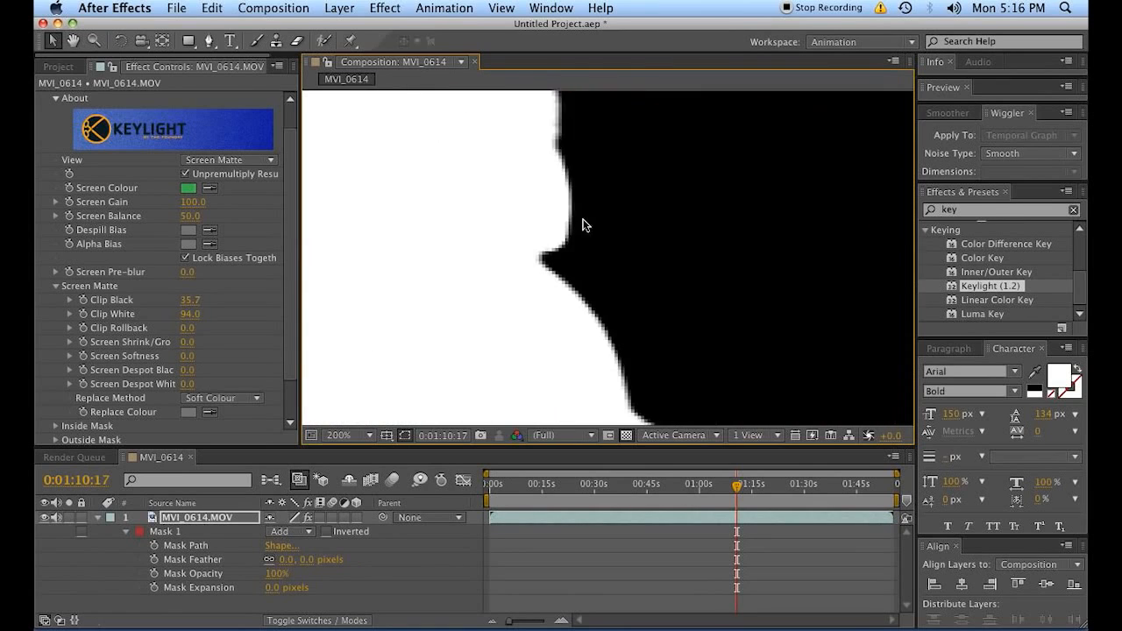
scroll(582, 220, up, 1)
drag(547, 200, 632, 350)
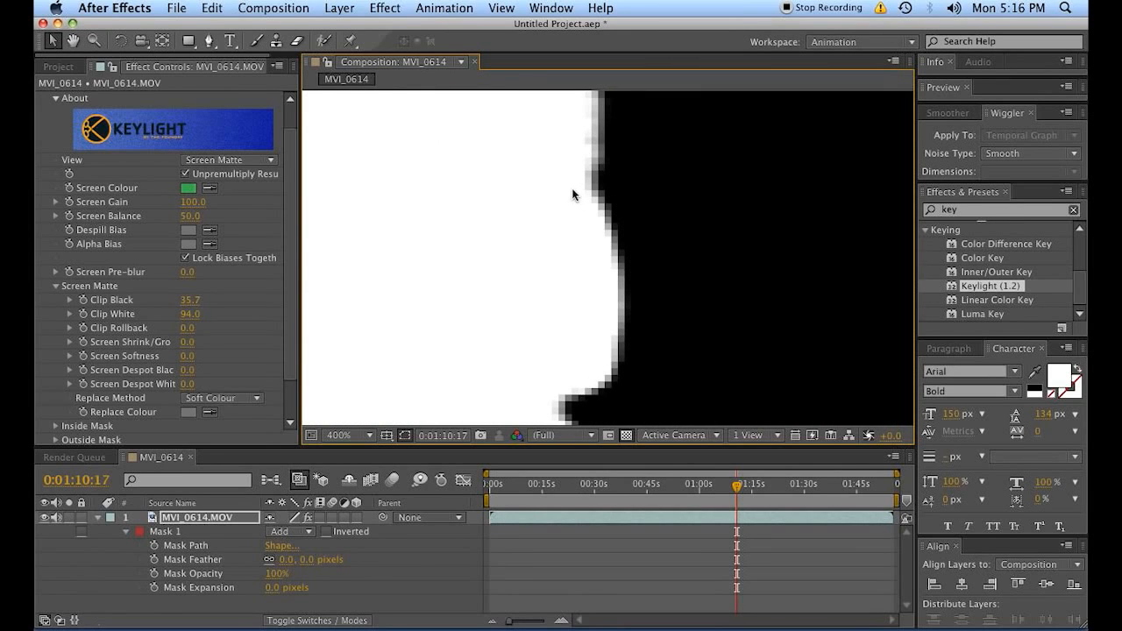
key(space)
scroll(604, 191, down, 3)
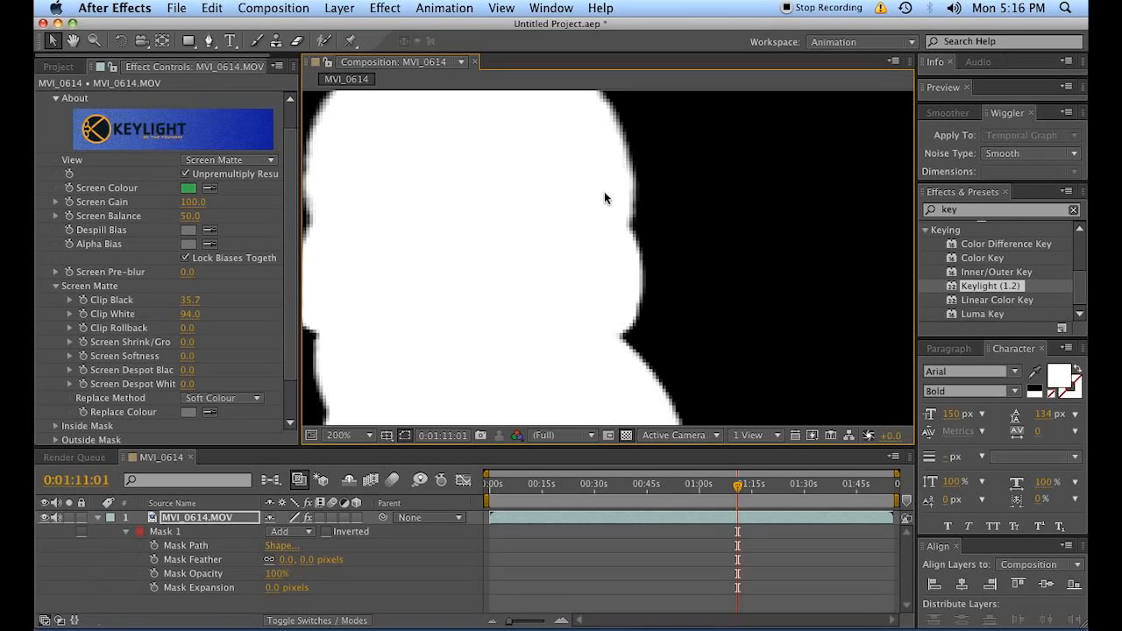
scroll(645, 203, up, 2)
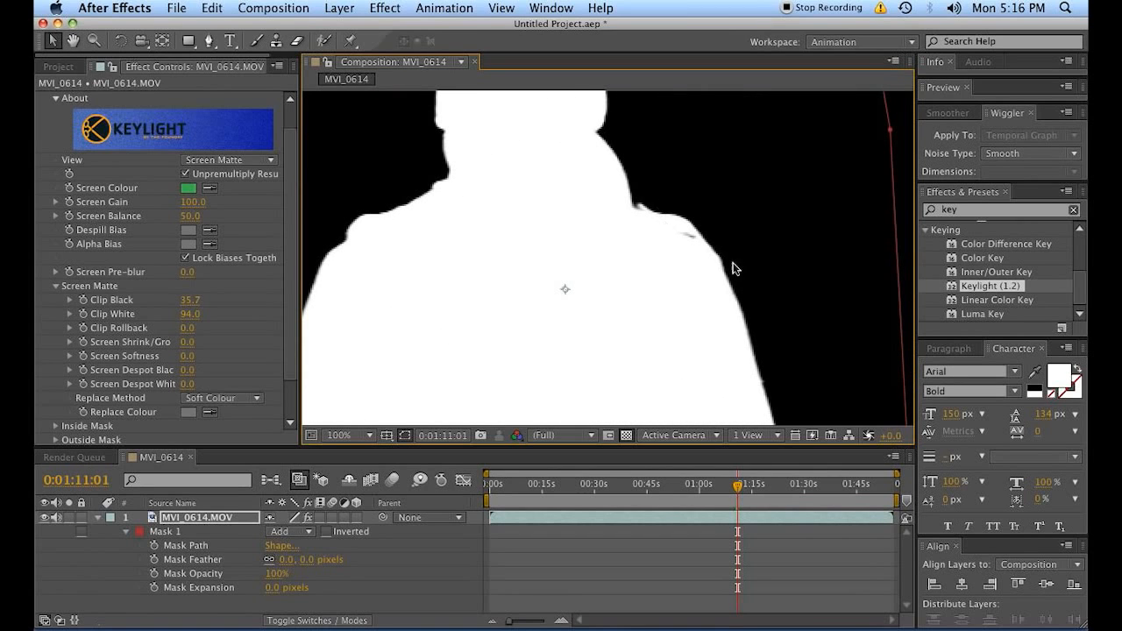
- Return the Keylight view to Final Result and collapse the MVI_0614.MOV layer's properties, looking over the keyed man
click(226, 160)
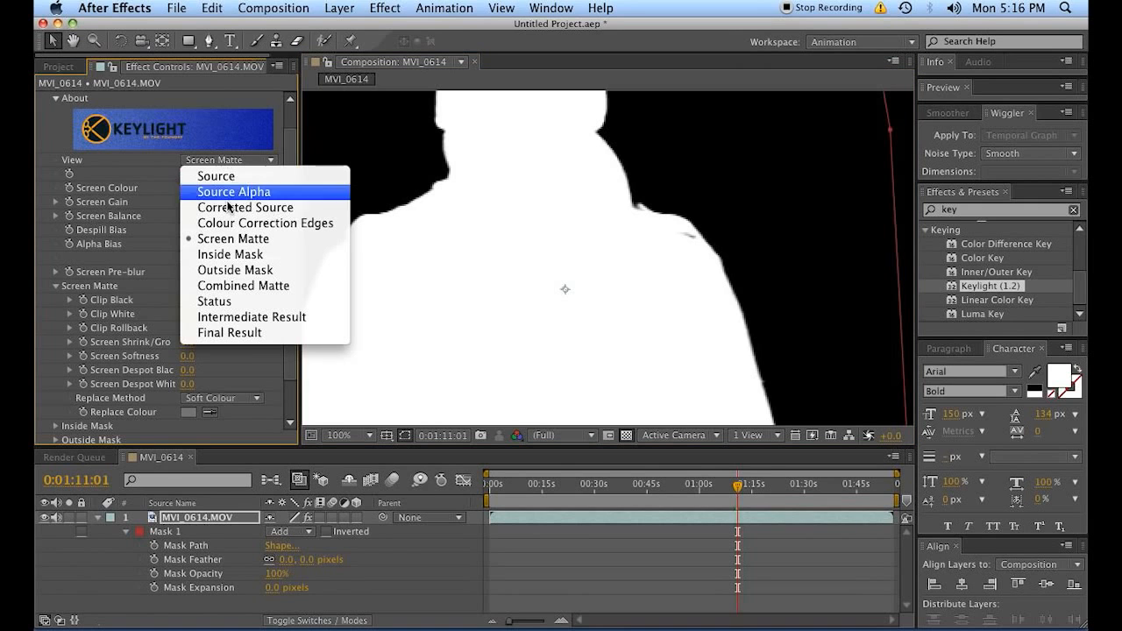
click(232, 327)
click(592, 562)
key(space)
drag(692, 216, 682, 79)
drag(725, 284, 802, 504)
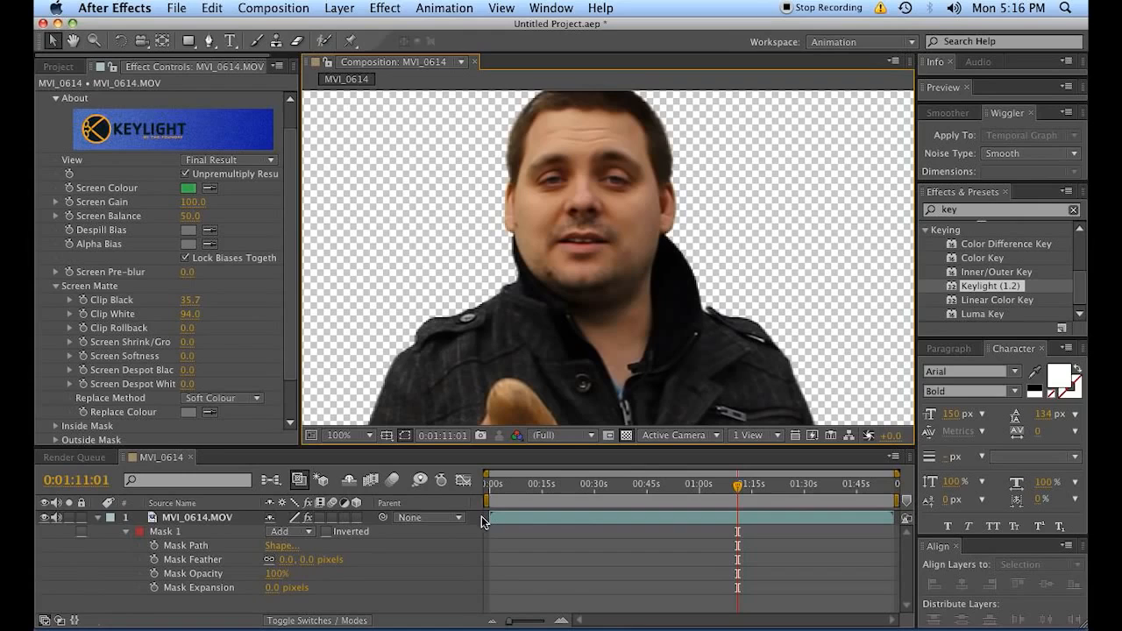
click(97, 517)
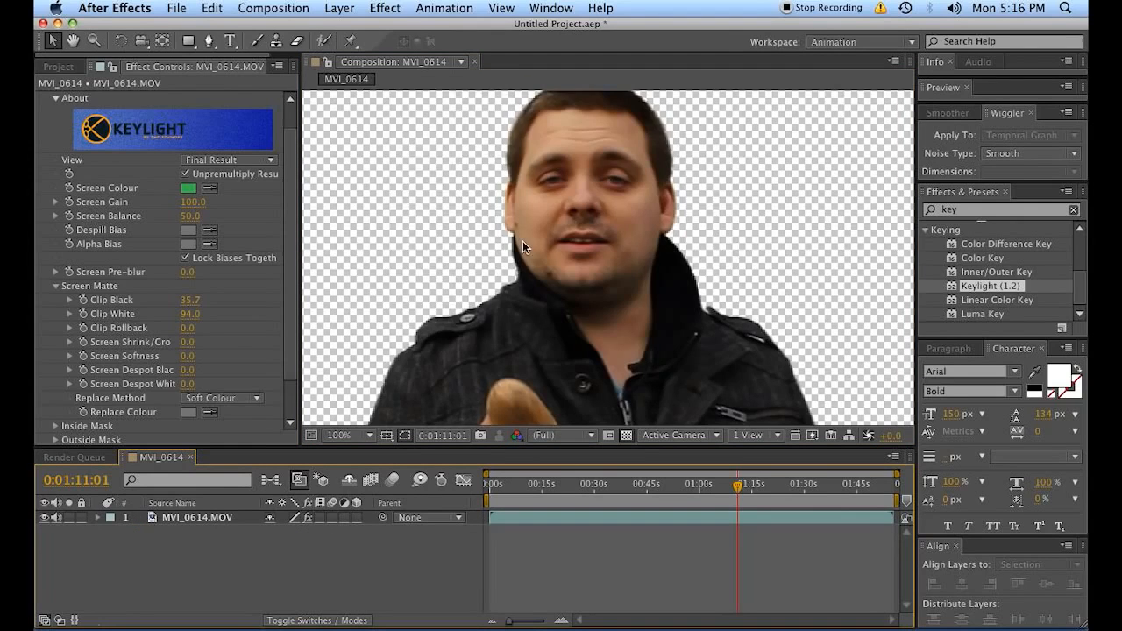
scroll(523, 247, down, 1)
drag(682, 284, 596, 202)
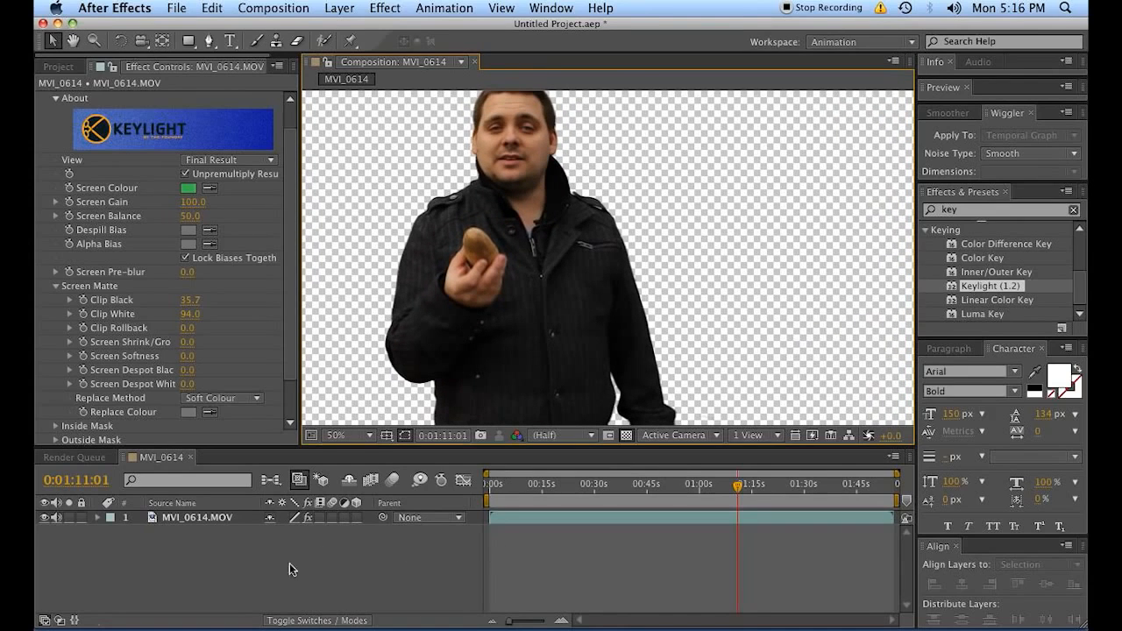
- Create a red solid layer and place it beneath the MVI_0614.MOV layer as a test background
right_click(155, 567)
click(206, 507)
right_click(217, 566)
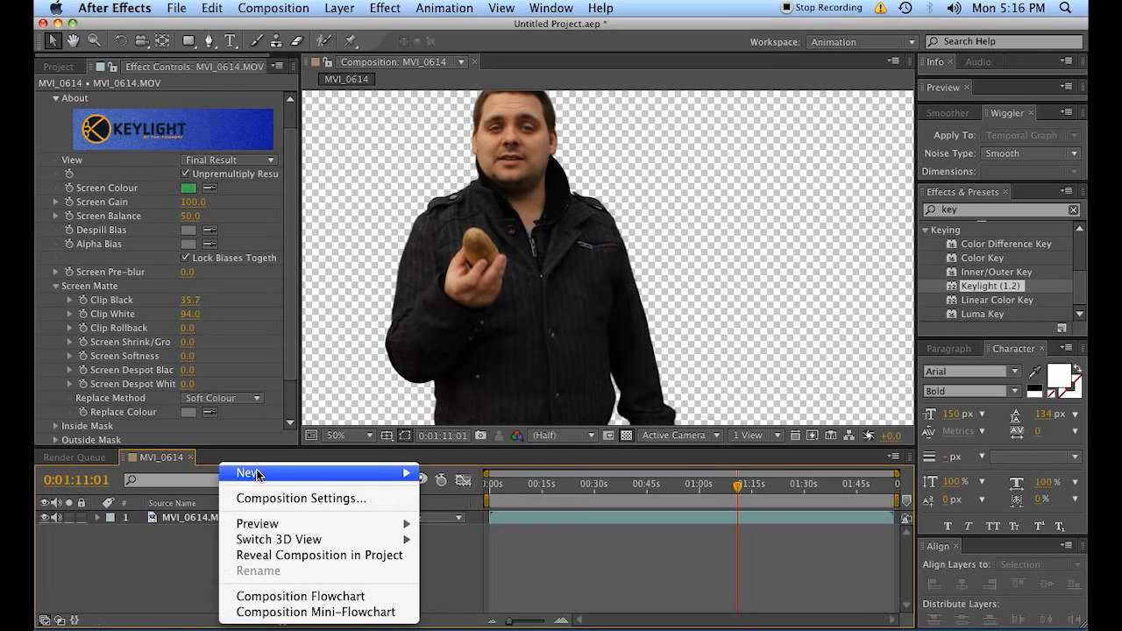
mouse_move(256, 473)
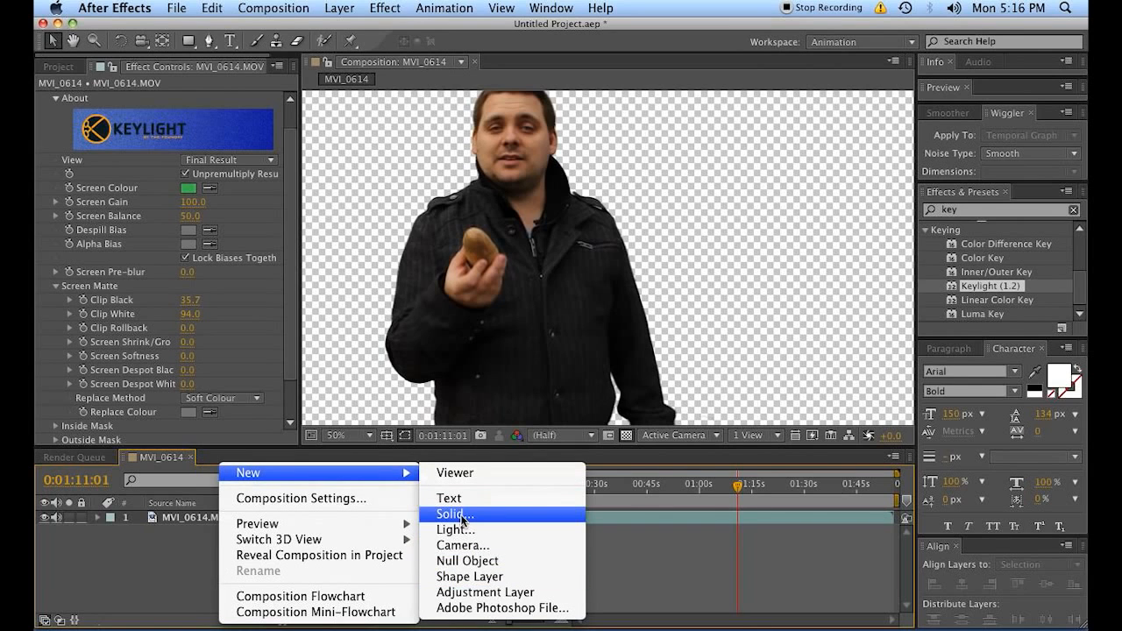
click(465, 515)
click(548, 510)
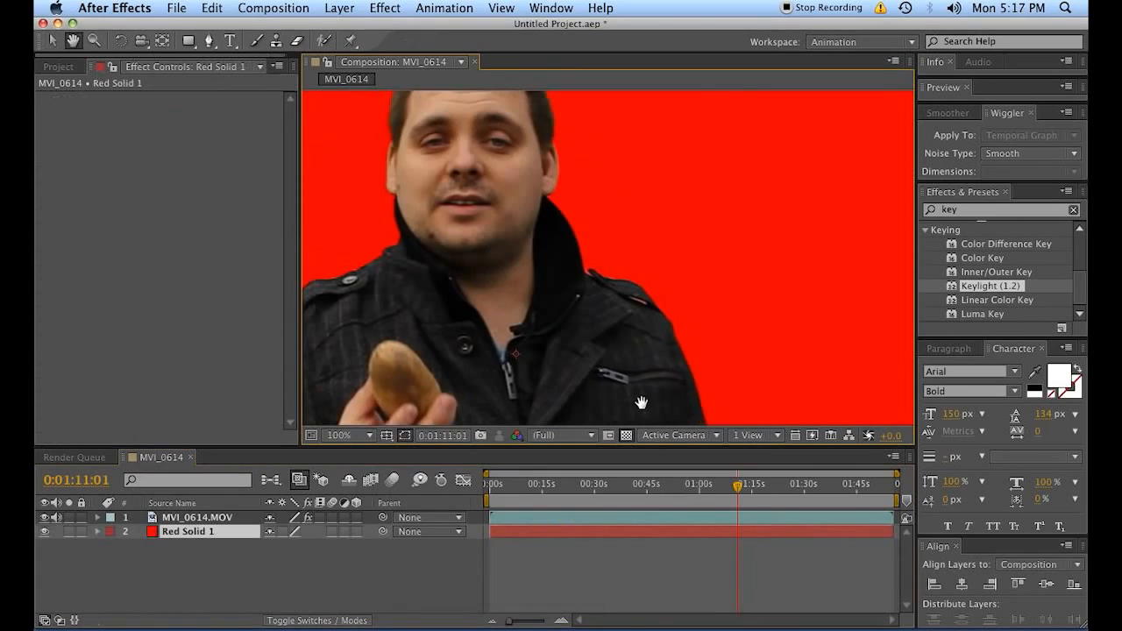
- Set Keylight's Replace Method to Hard Colour on the MVI_0614.MOV layer, using the jacket shoulder edge as the reference area
scroll(580, 250, up, 1)
drag(580, 250, 579, 359)
drag(531, 230, 491, 280)
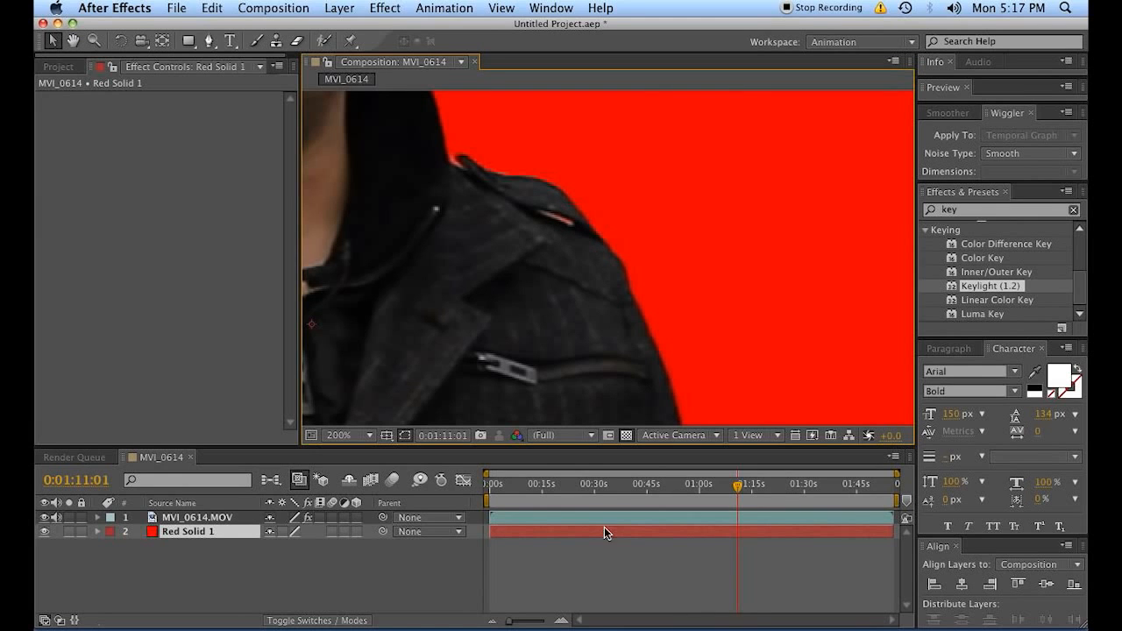
click(237, 517)
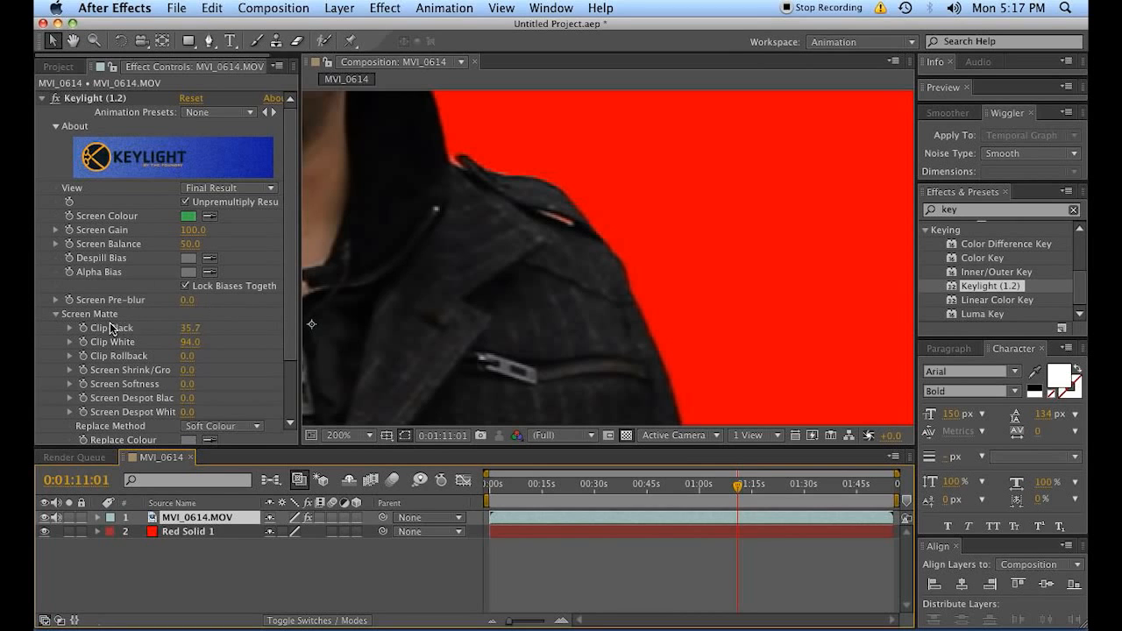
scroll(223, 410, down, 1)
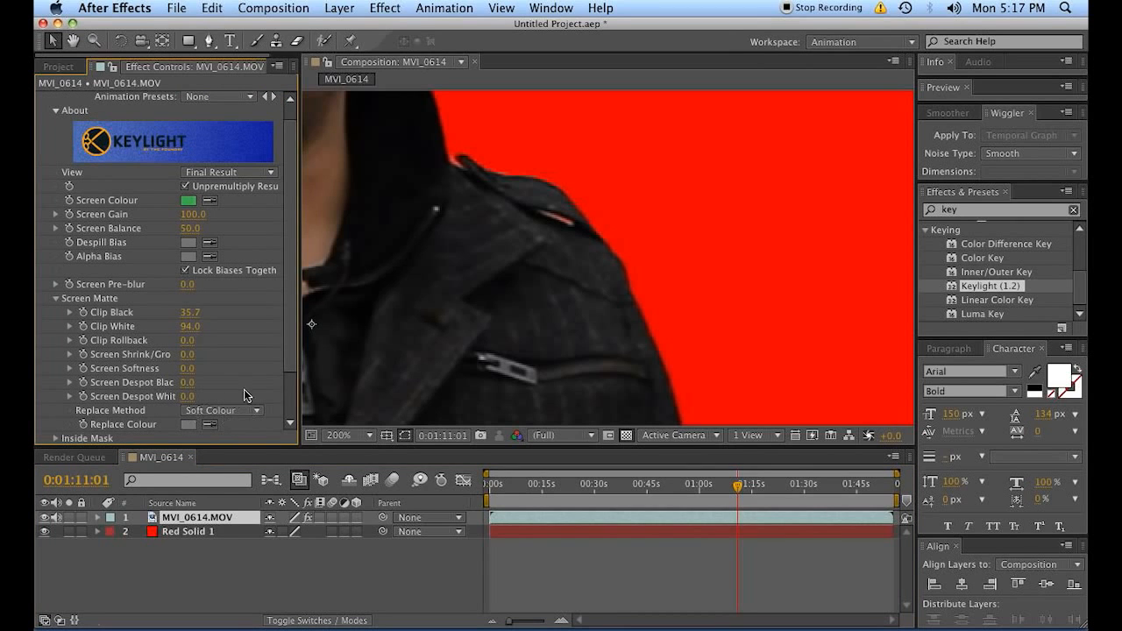
click(240, 419)
click(241, 457)
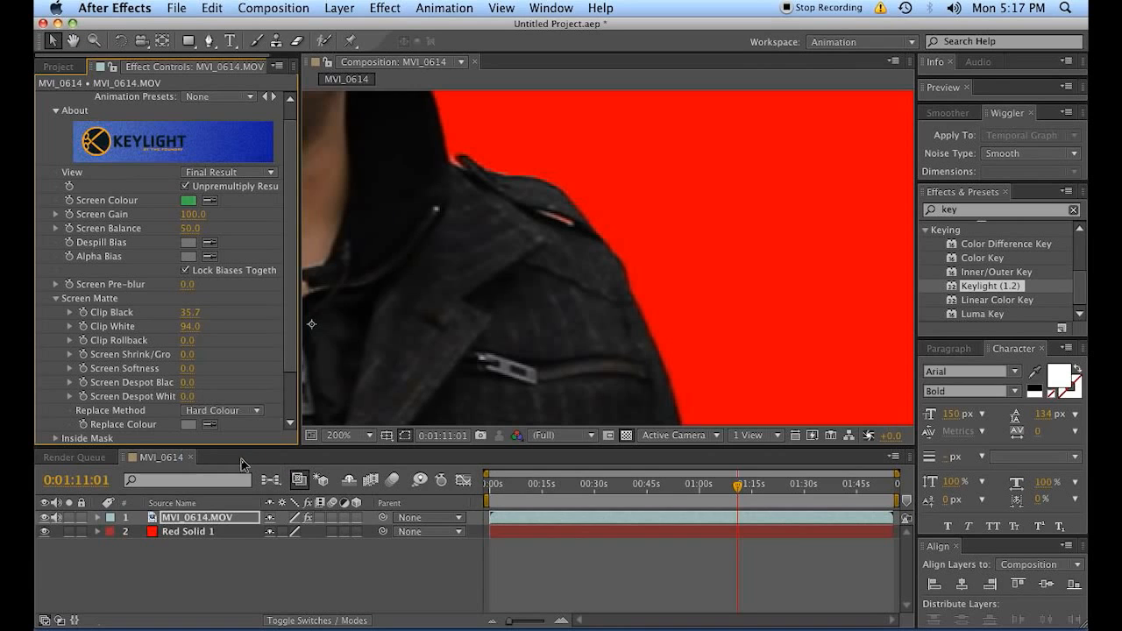
- Examine the keyed edges around the man's head, ears, shoulders and jacket against the red background
key(space)
drag(474, 173, 604, 394)
drag(549, 249, 605, 345)
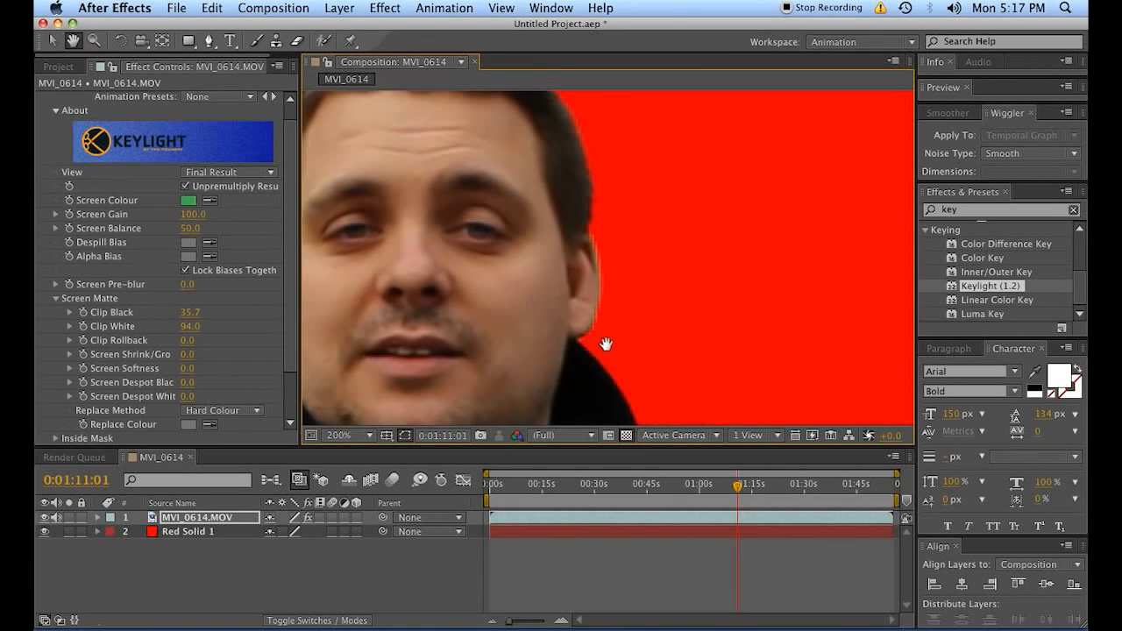
drag(609, 166, 611, 293)
drag(424, 177, 597, 167)
drag(580, 299, 658, 228)
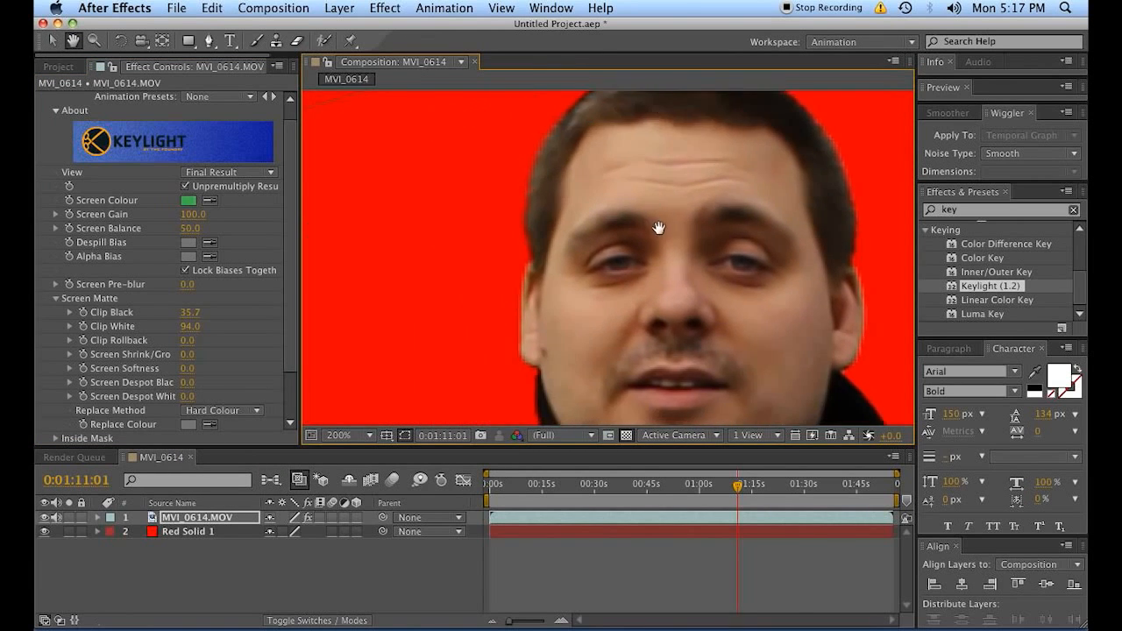
drag(717, 374, 719, 218)
drag(733, 350, 756, 234)
drag(742, 286, 761, 246)
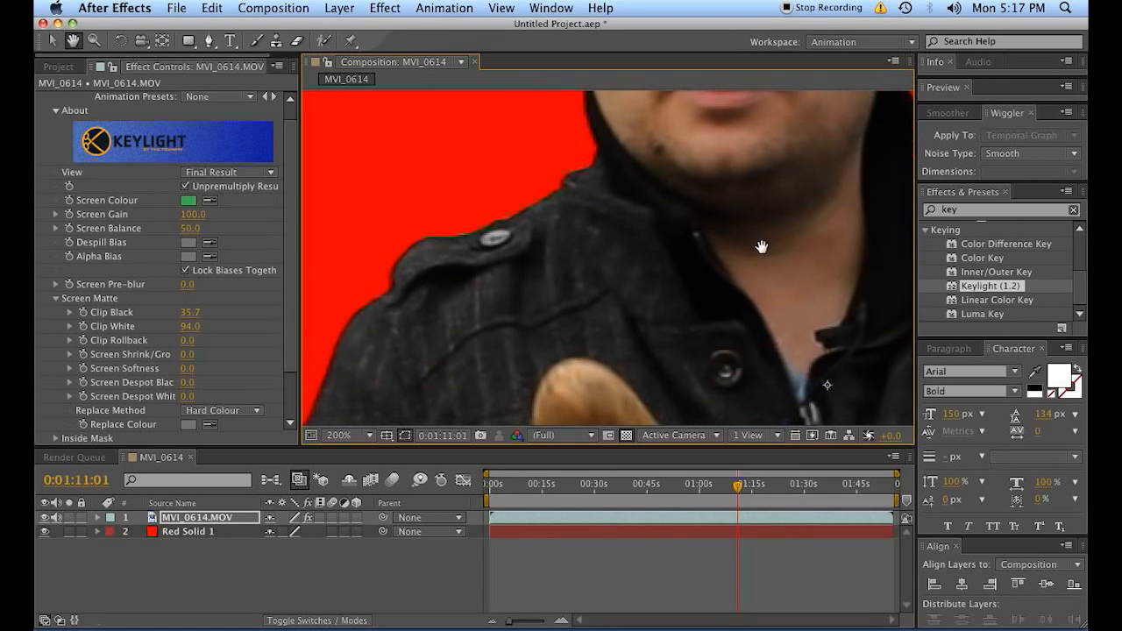
key(comma)
key(space)
drag(816, 319, 680, 286)
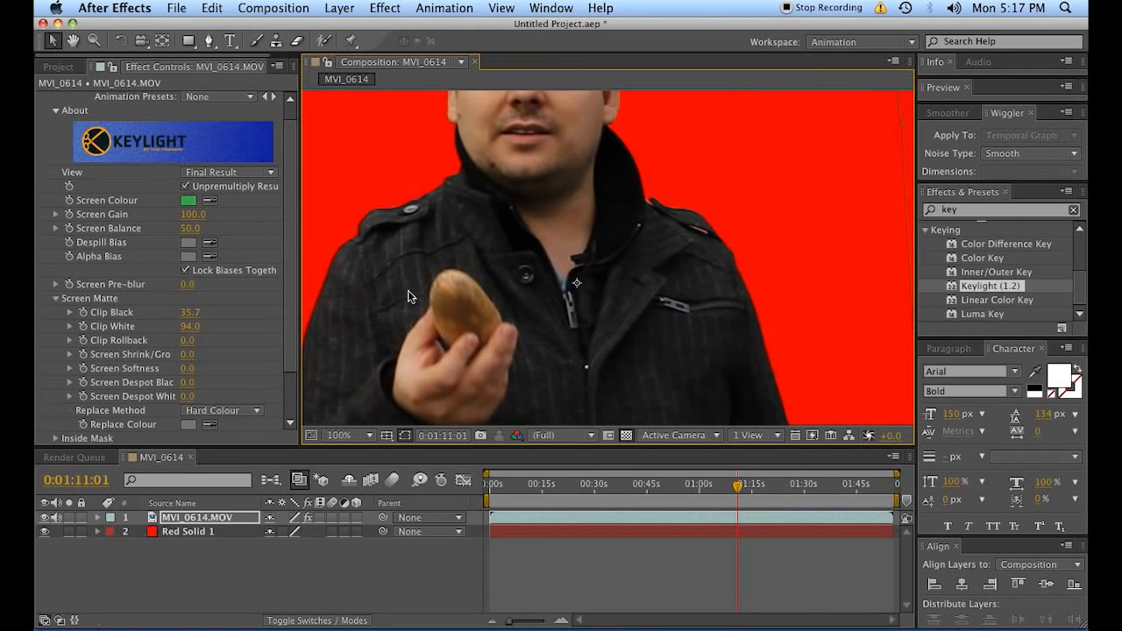
key(space)
drag(575, 201, 656, 359)
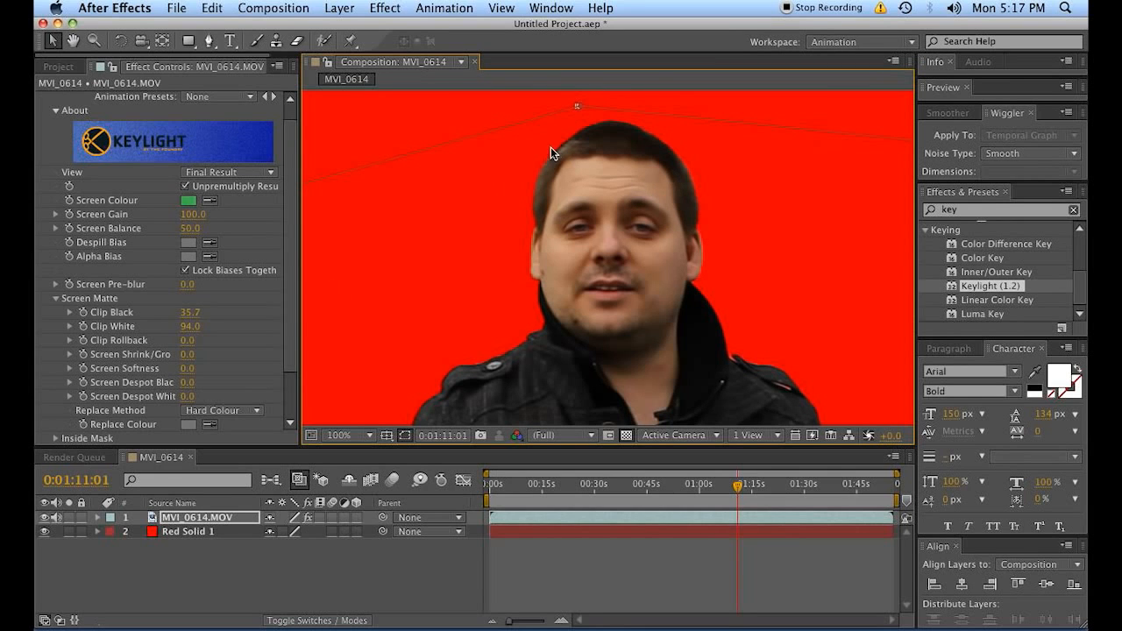
- Inspect the ear, collar, shoulder and sleeve edges at 400% magnification for leftover fringing
scroll(552, 156, up, 4)
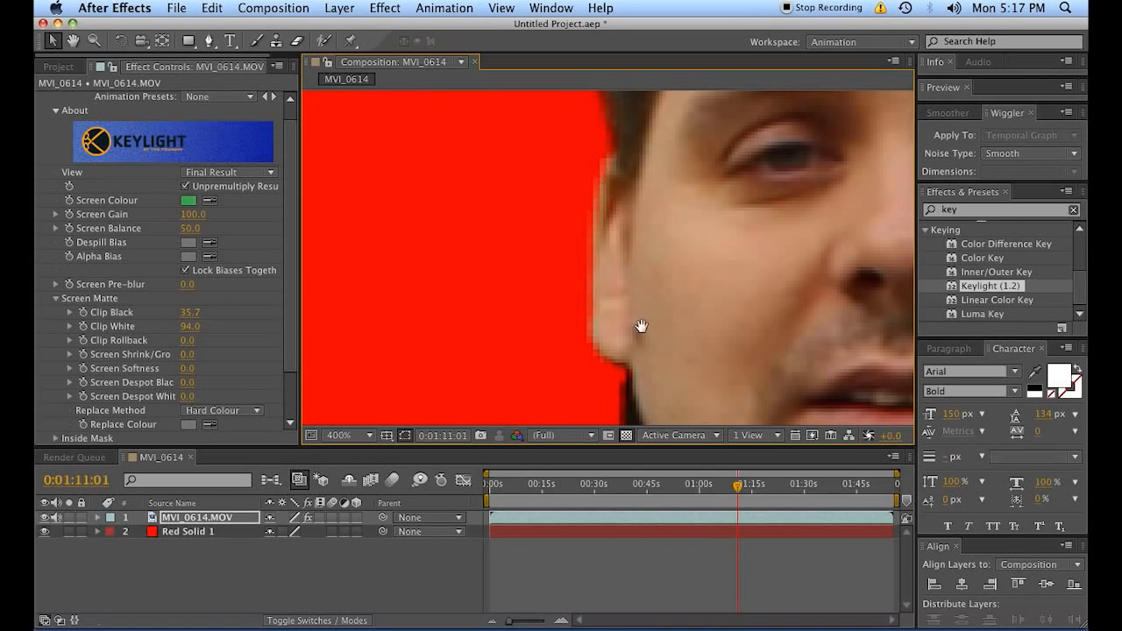
scroll(631, 325, down, 5)
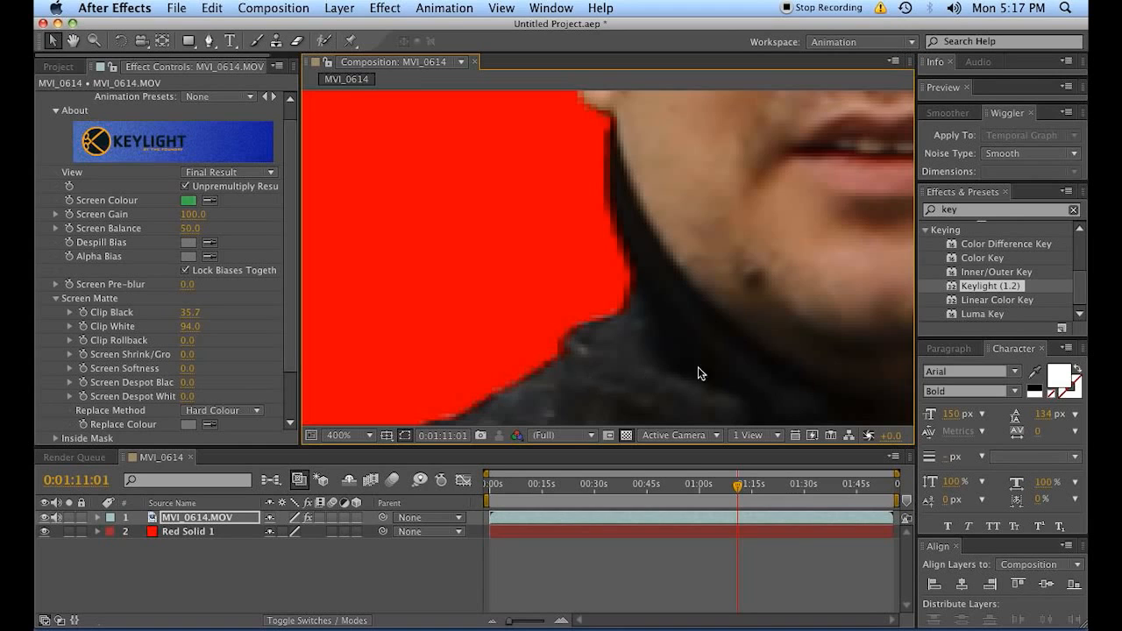
scroll(698, 367, down, 3)
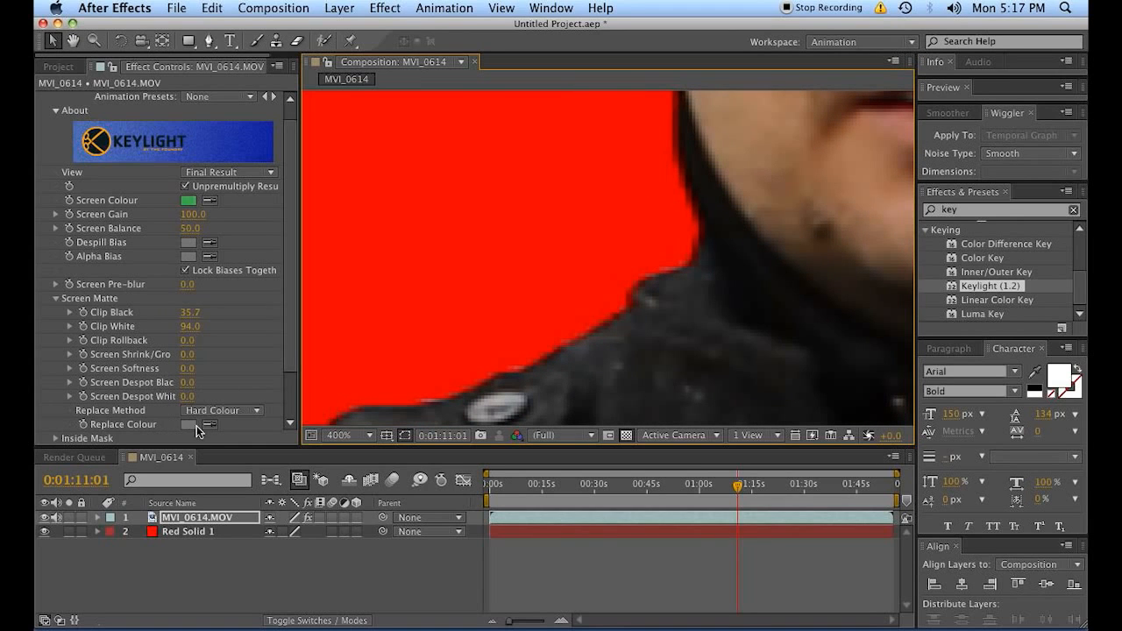
key(space)
drag(502, 411, 621, 275)
drag(508, 368, 644, 141)
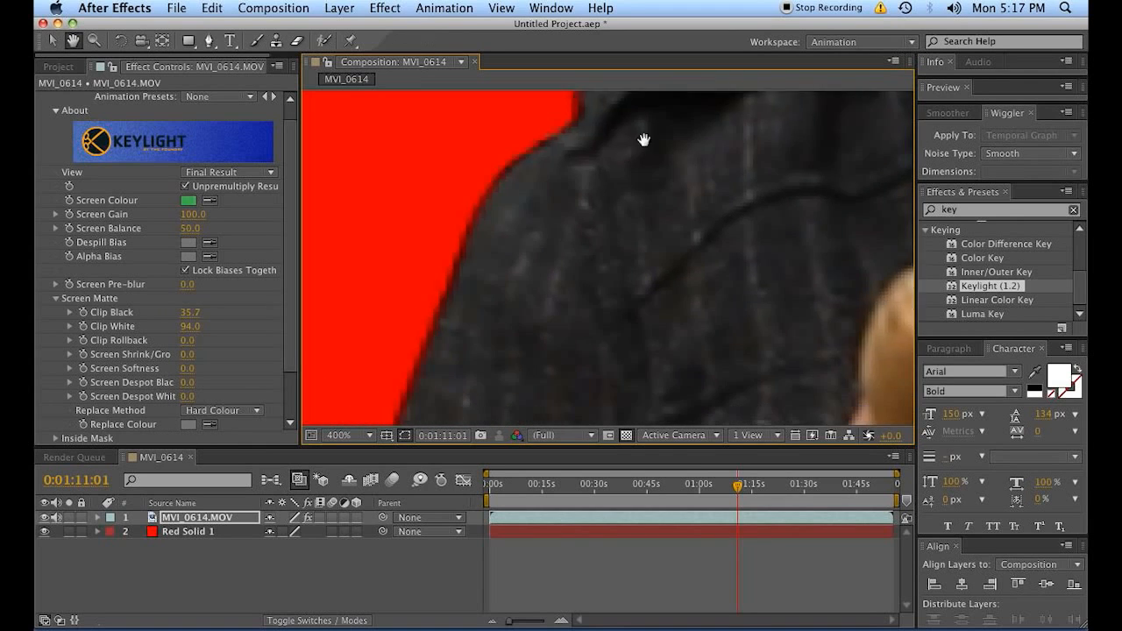
drag(548, 386, 614, 127)
drag(633, 368, 739, 155)
drag(614, 394, 688, 203)
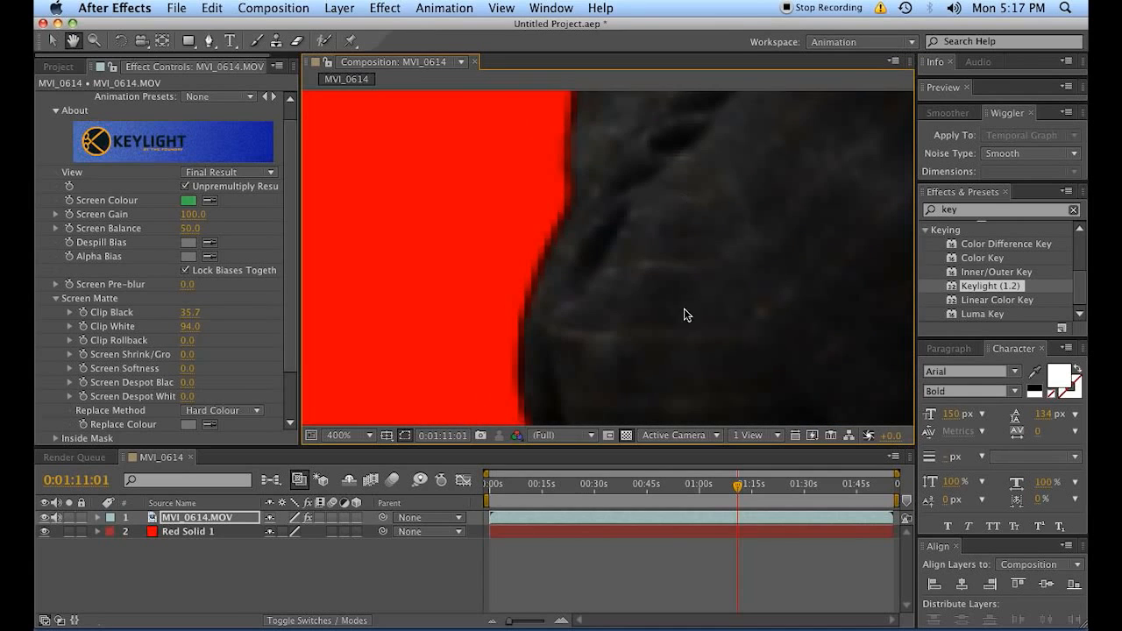
scroll(681, 289, down, 2)
key(space)
drag(743, 233, 570, 400)
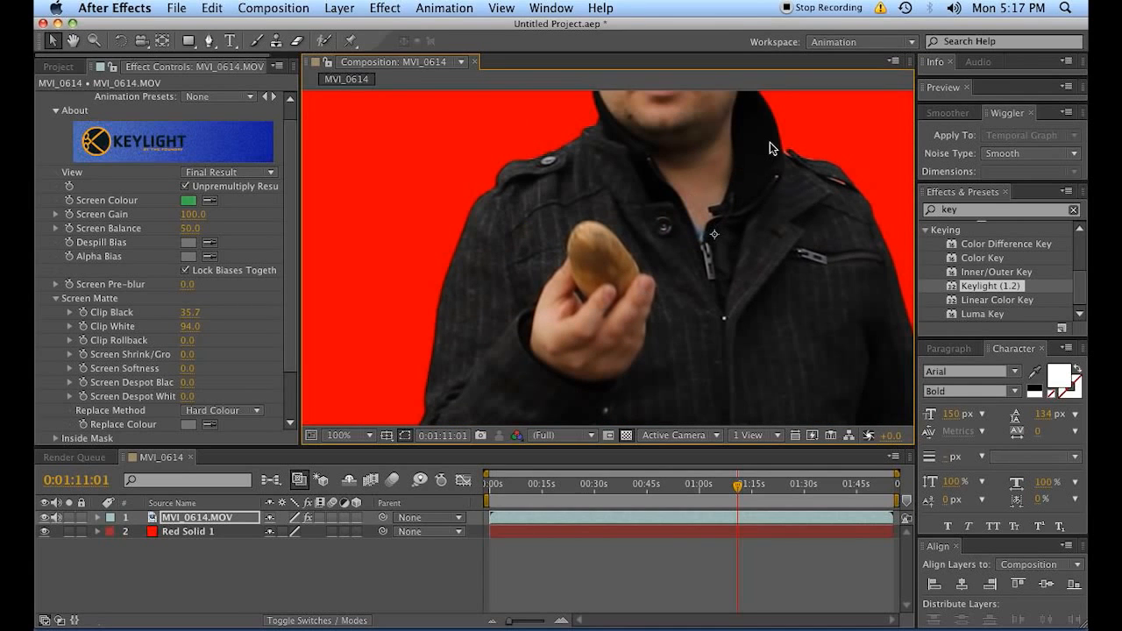
- Try Source as Keylight's Replace Method for comparison, and return it to Hard Colour
click(220, 410)
click(215, 442)
click(224, 410)
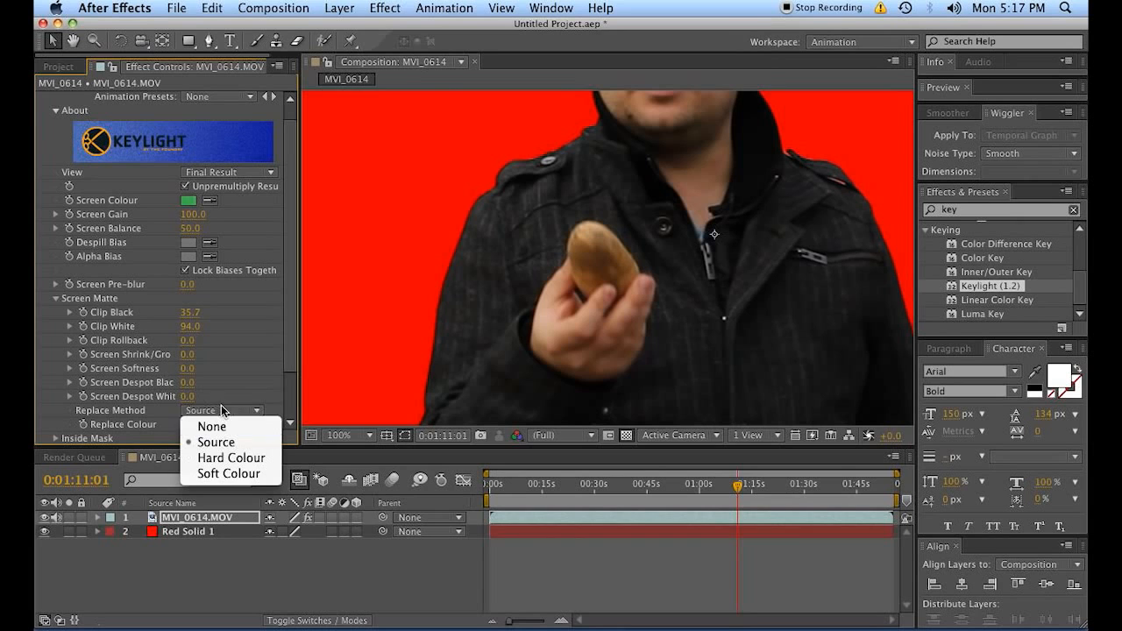
click(229, 458)
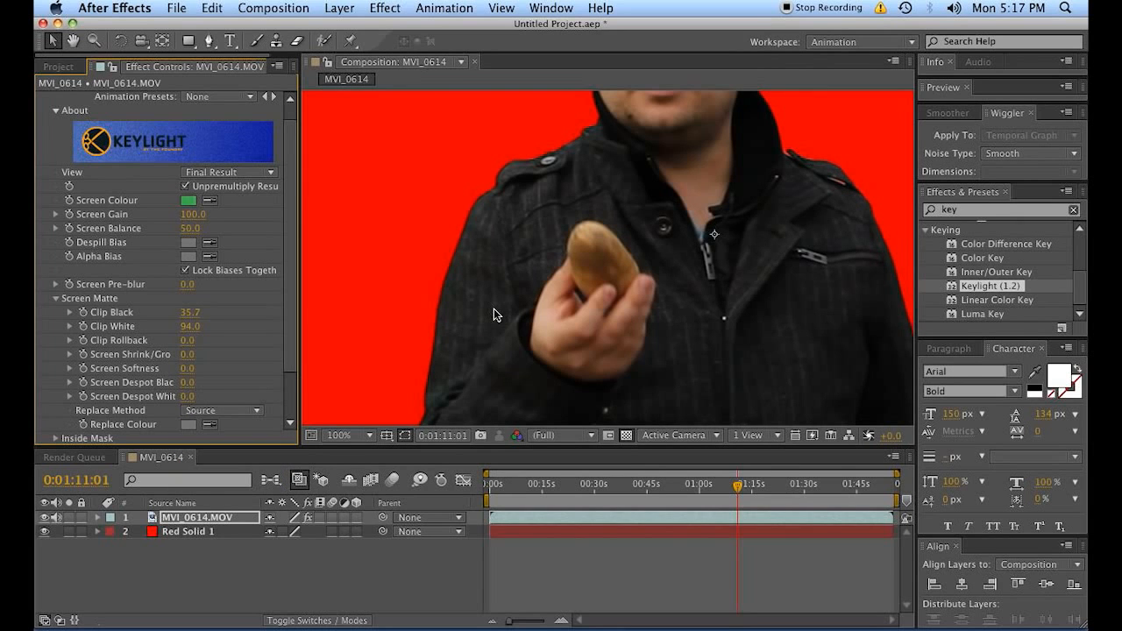
- Compare the key's edges around the face, ears and jacket up close and at full-figure size
key(space)
drag(656, 221, 556, 388)
drag(596, 216, 600, 247)
scroll(600, 247, up, 1)
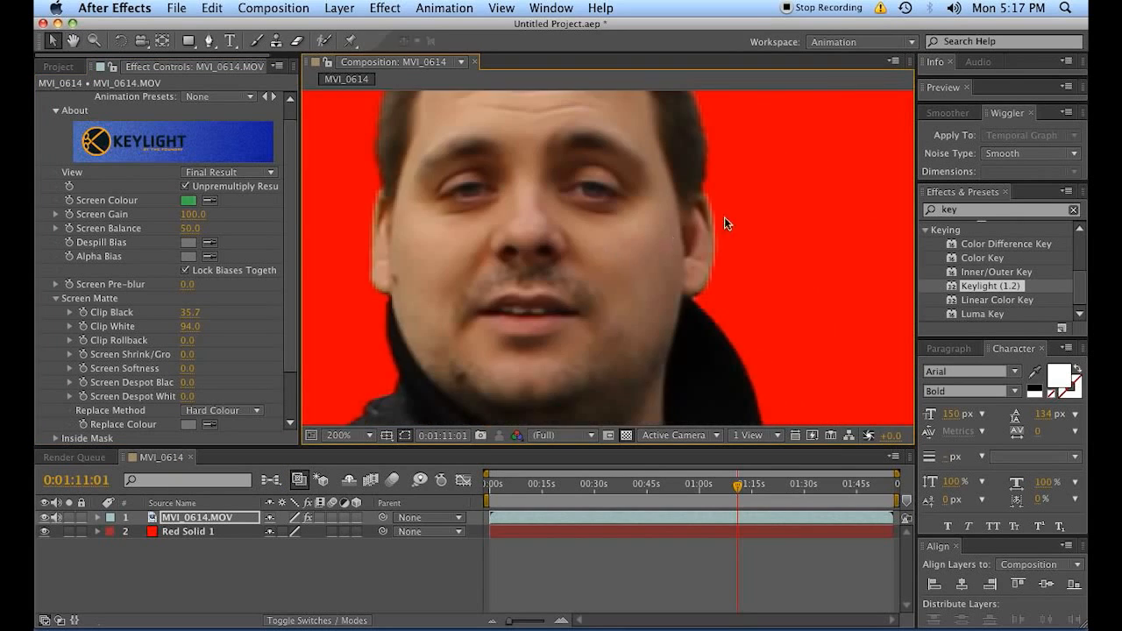
key(space)
drag(648, 122, 515, 196)
scroll(515, 196, up, 2)
scroll(515, 197, down, 3)
key(space)
drag(629, 314, 659, 65)
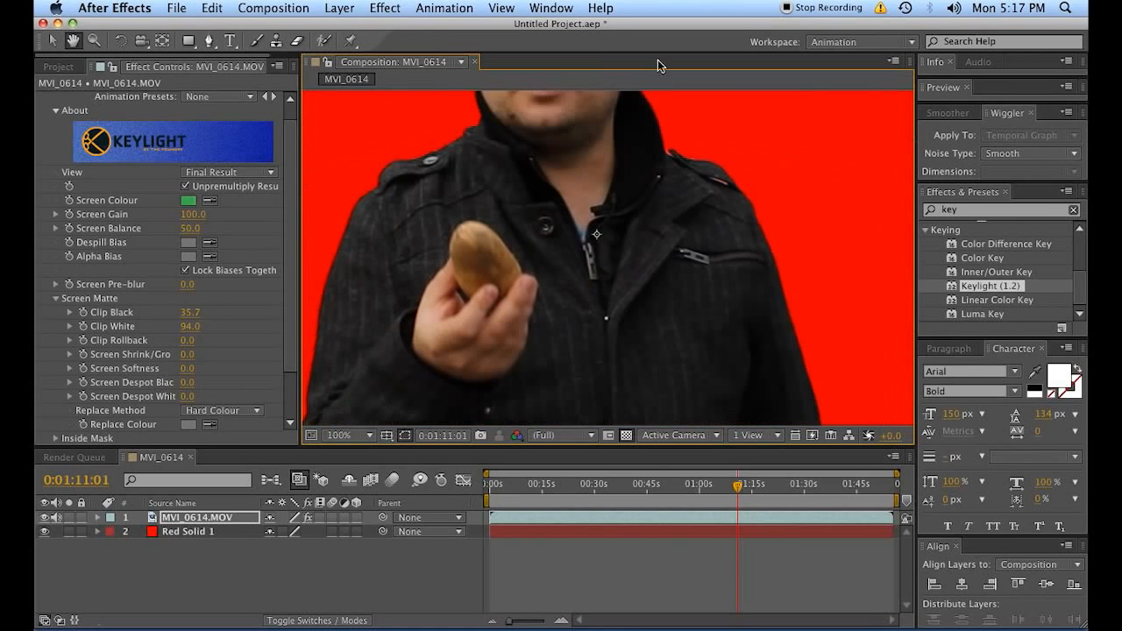
drag(646, 241, 676, 205)
scroll(670, 225, down, 1)
key(space)
drag(704, 256, 680, 303)
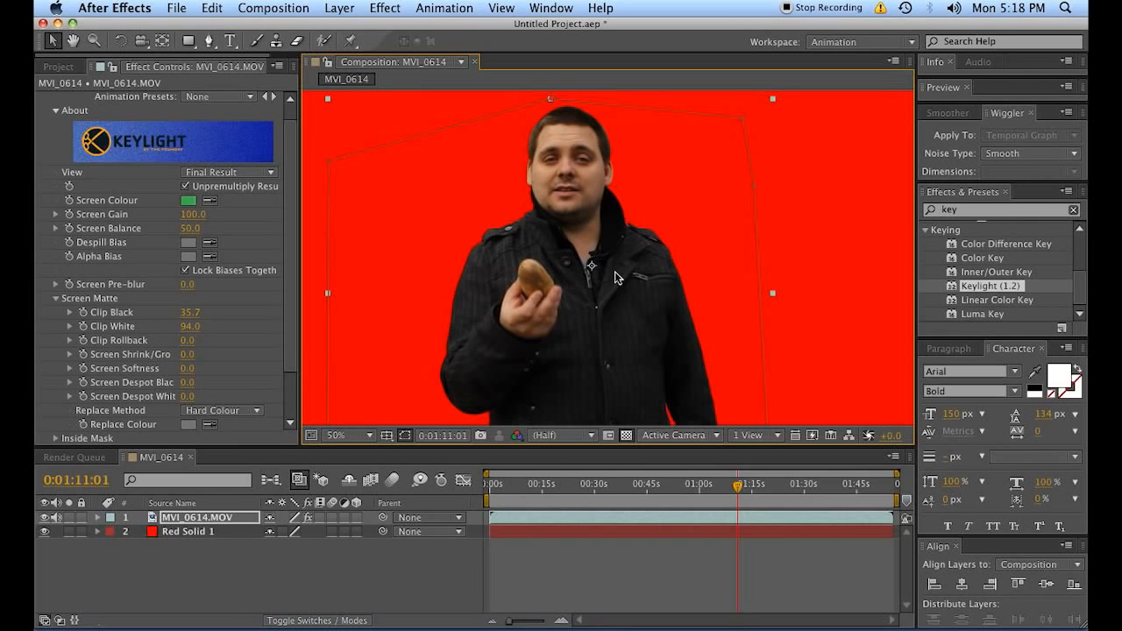
- Set Keylight's Screen Softness to 0.3 to soften the matte edges
click(628, 572)
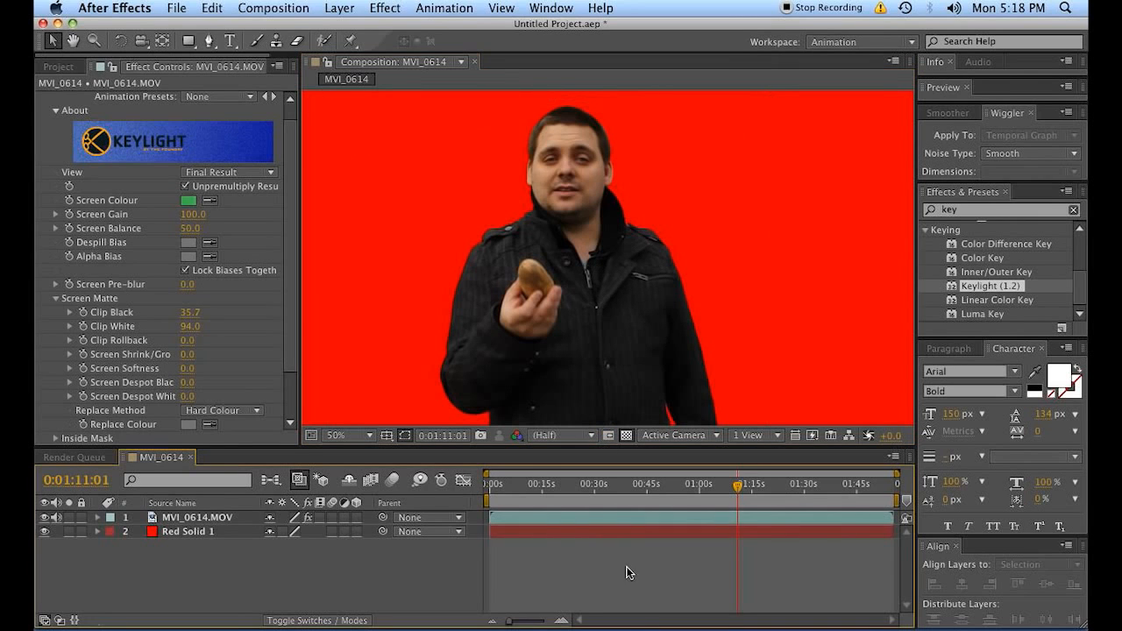
scroll(87, 120, up, 1)
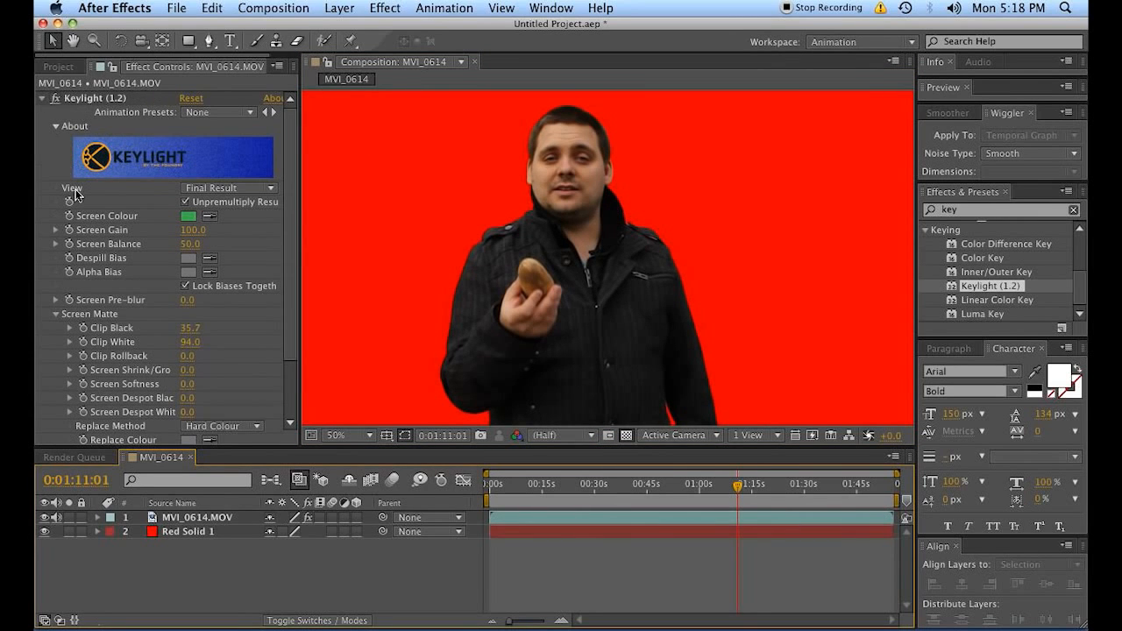
click(187, 384)
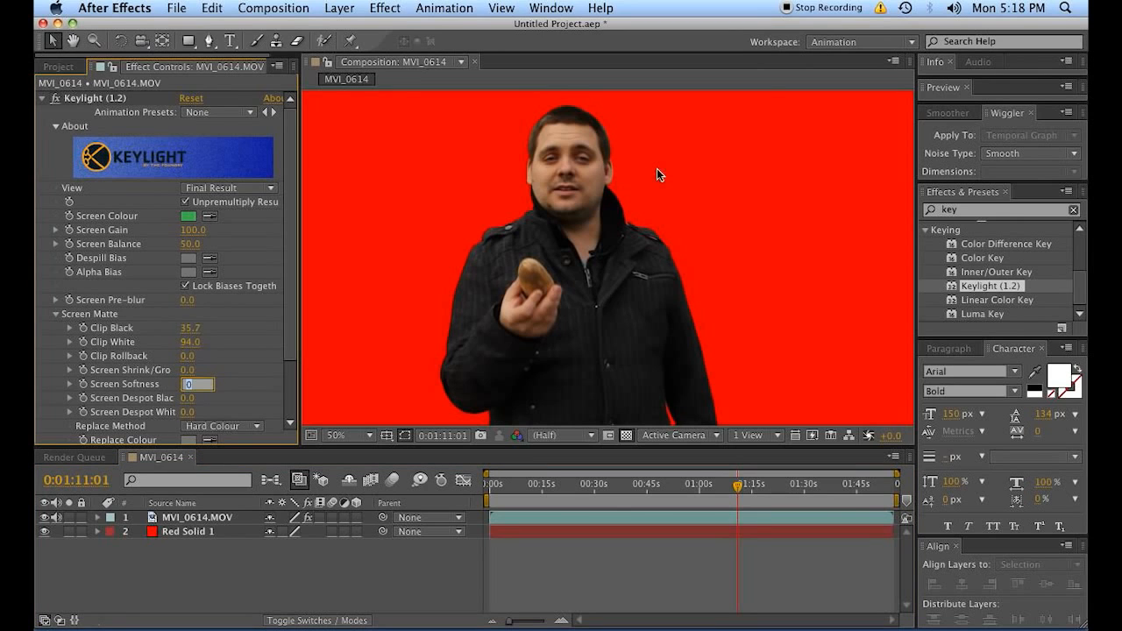
text(.3)
key(Return)
click(656, 168)
- Check the softened edges around the man's head, arms and hand, including the frame at 0:01:14:23
scroll(656, 168, up, 1)
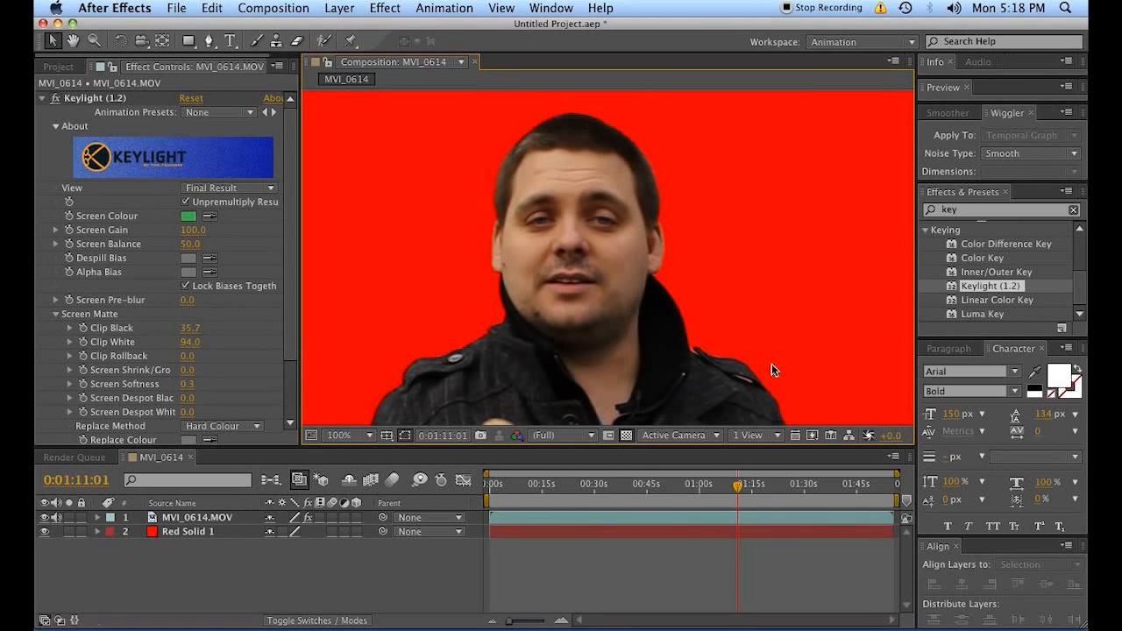
key(space)
drag(771, 410, 679, 78)
drag(678, 285, 601, 107)
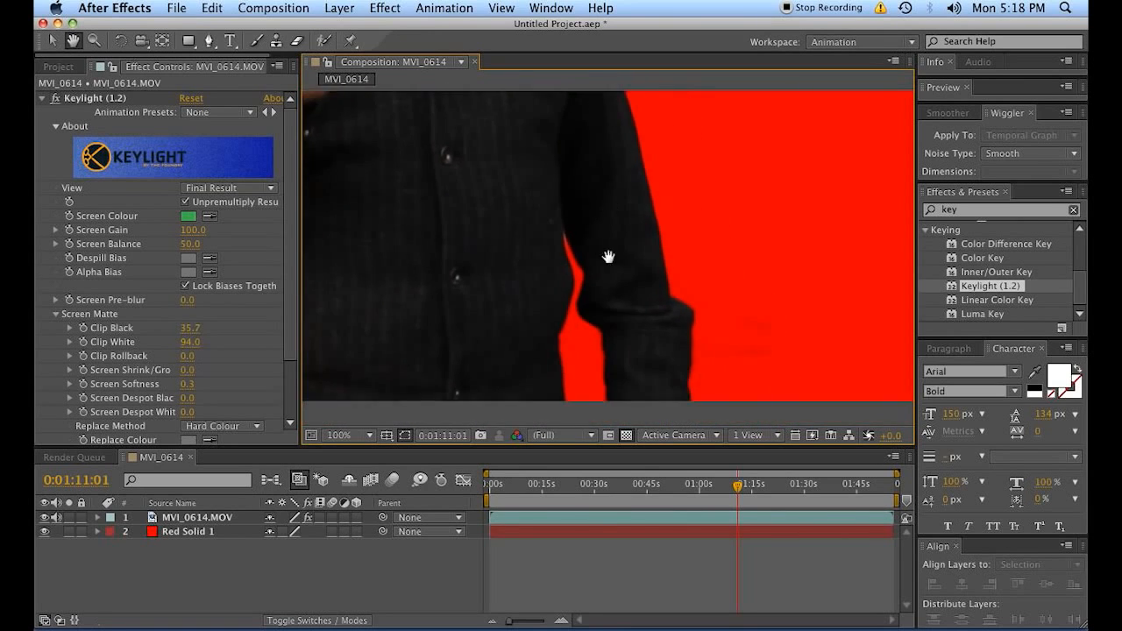
drag(608, 257, 788, 251)
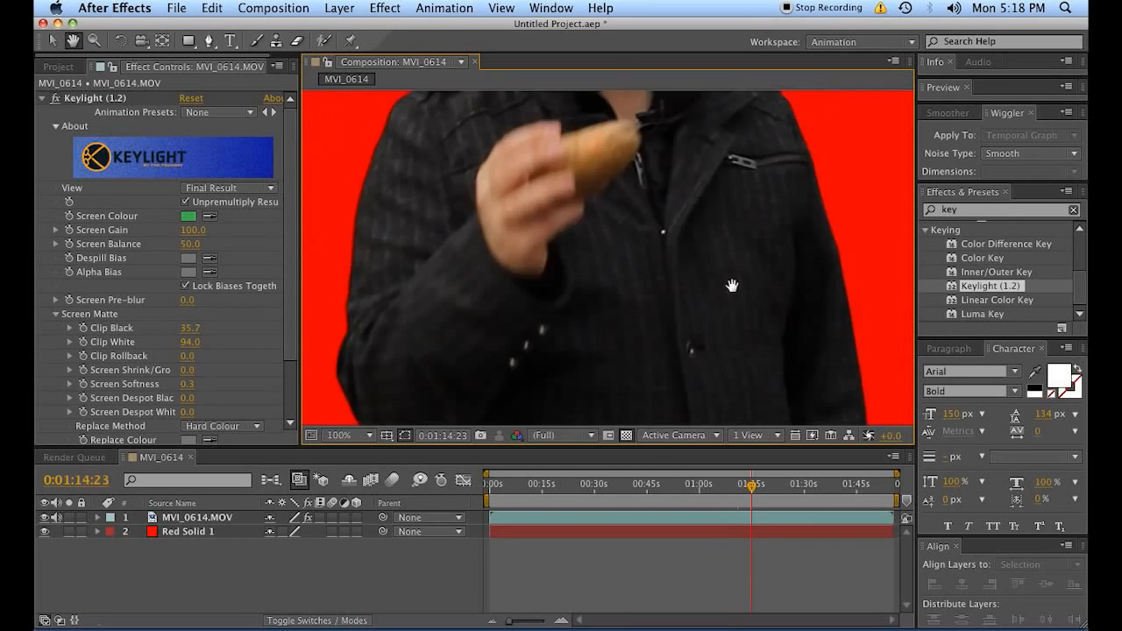
drag(731, 285, 751, 471)
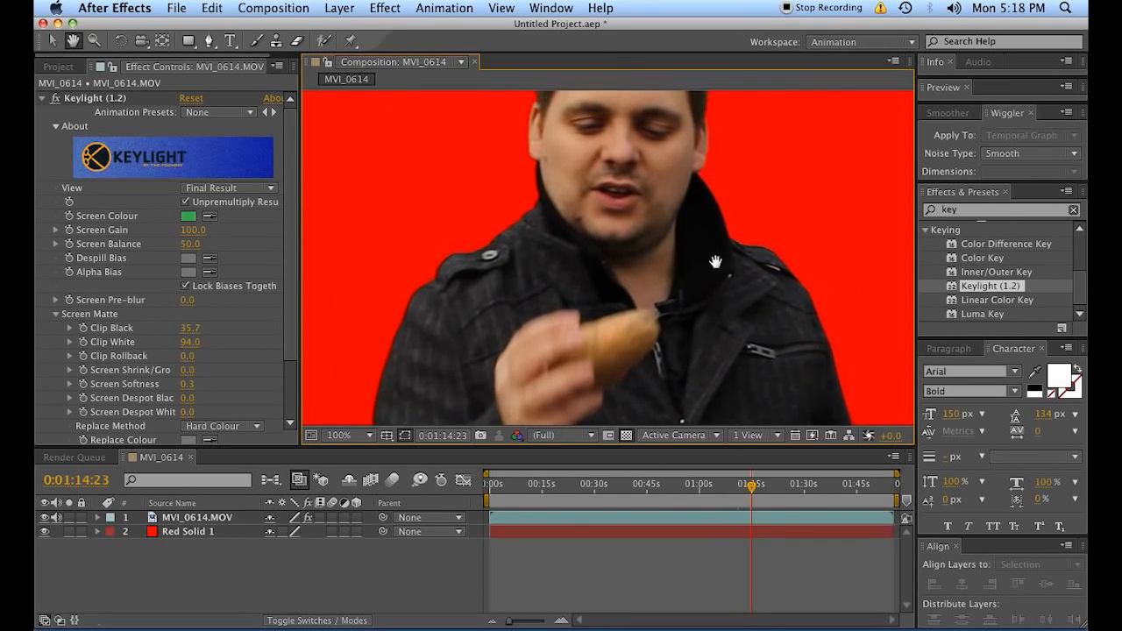
drag(715, 261, 676, 290)
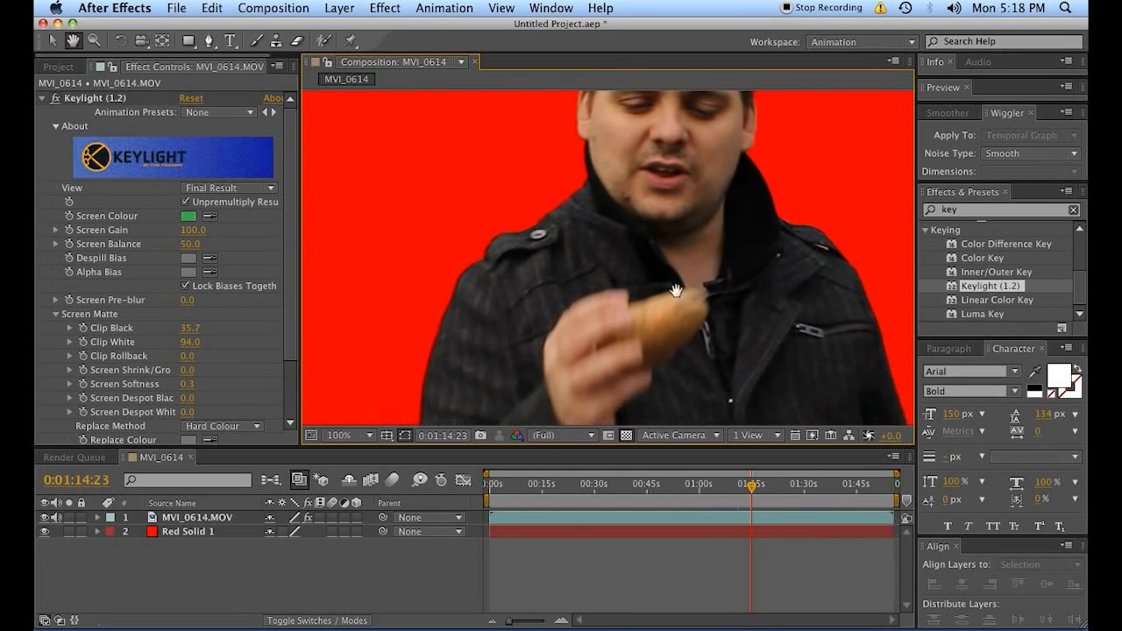
scroll(676, 290, down, 1)
key(v)
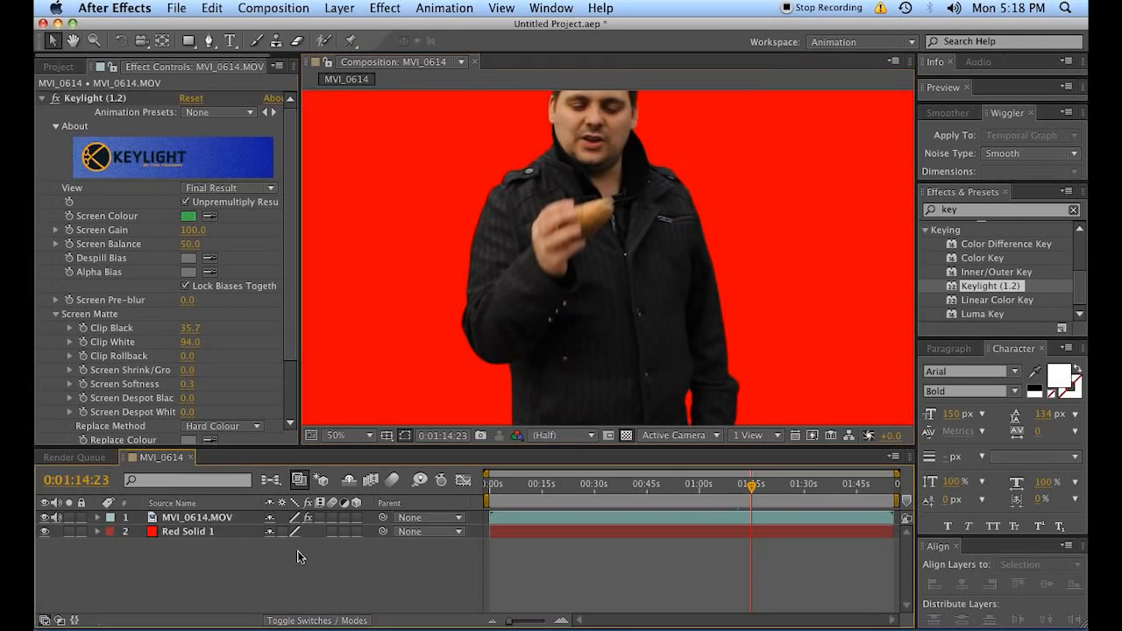
- Collapse the Keylight effect's settings and deselect the MVI_0614.MOV layer
click(42, 97)
click(96, 98)
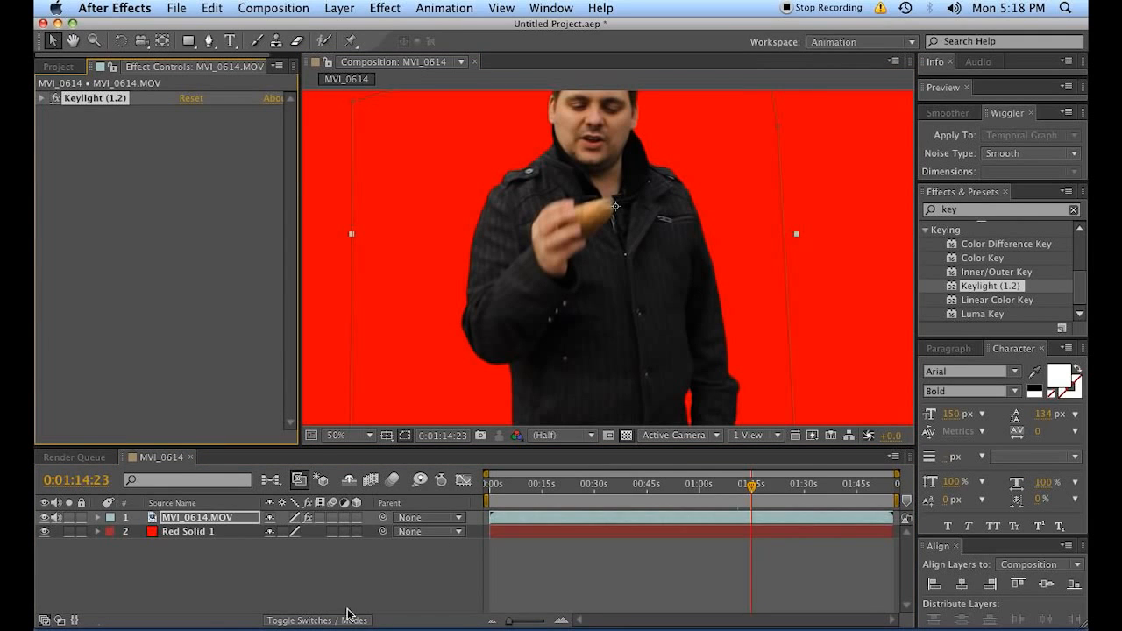
click(271, 578)
- Find the Ramp effect and apply it to the Red Solid 1 layer
click(211, 532)
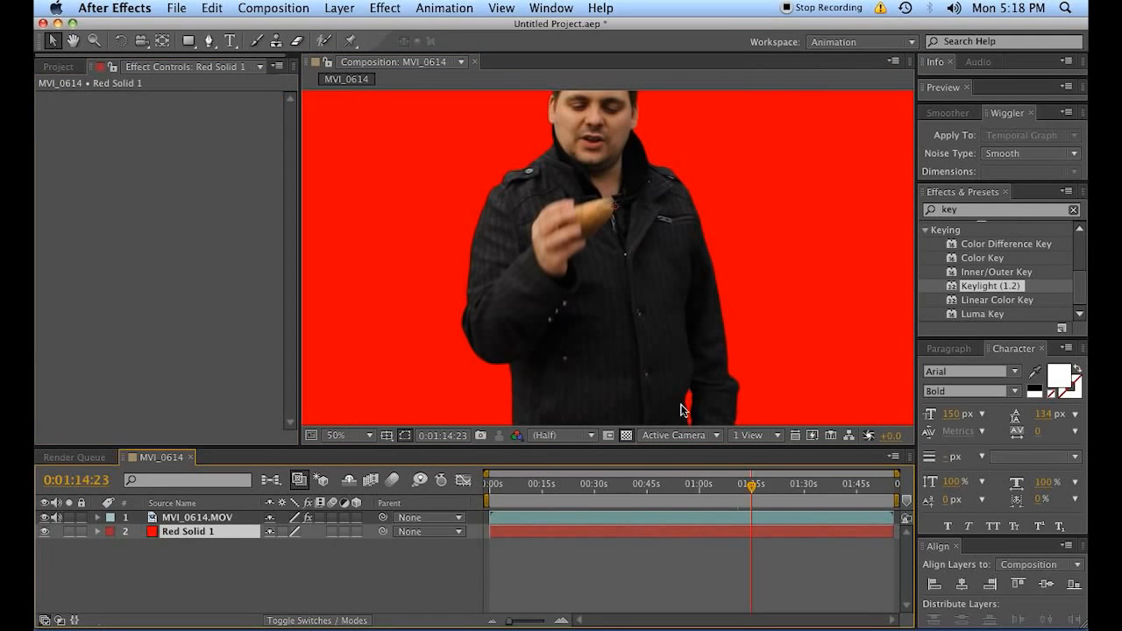
click(967, 210)
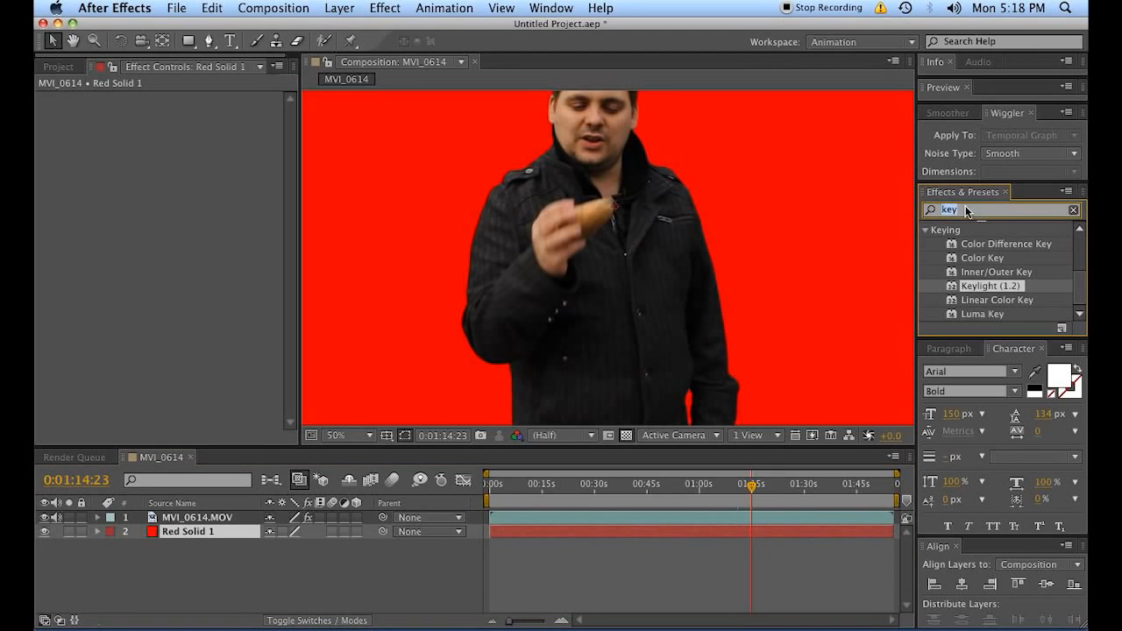
text(ramp)
double_click(972, 243)
scroll(336, 181, down, 1)
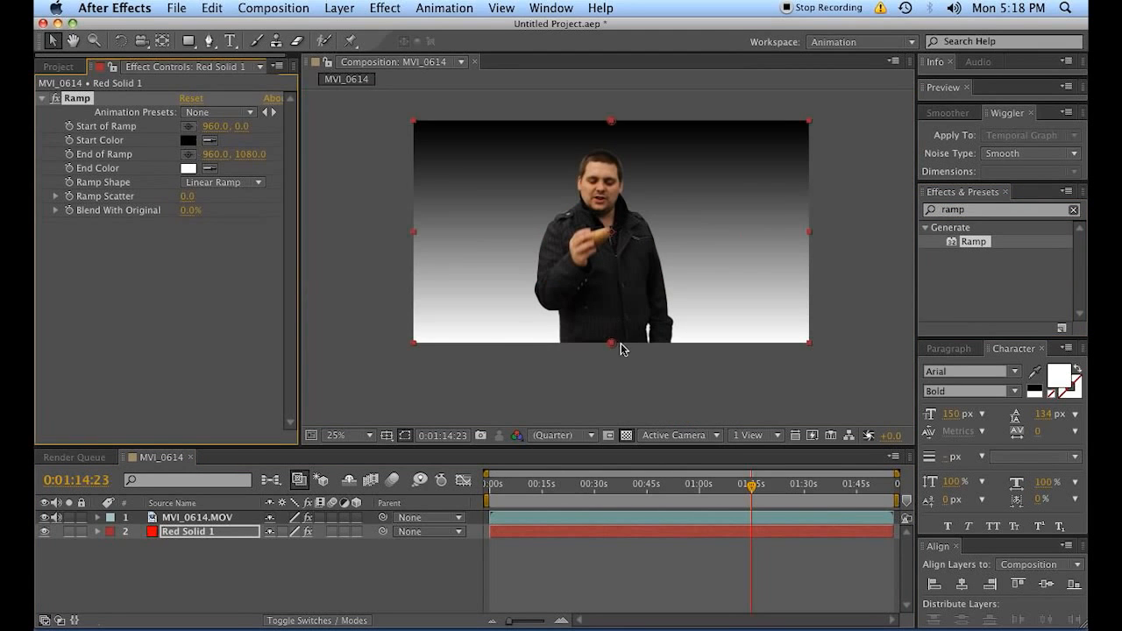
- Reverse the Ramp gradient vertically, placing its start below the frame at 960, 1344 and its end above at 960, -120
drag(611, 343, 778, 313)
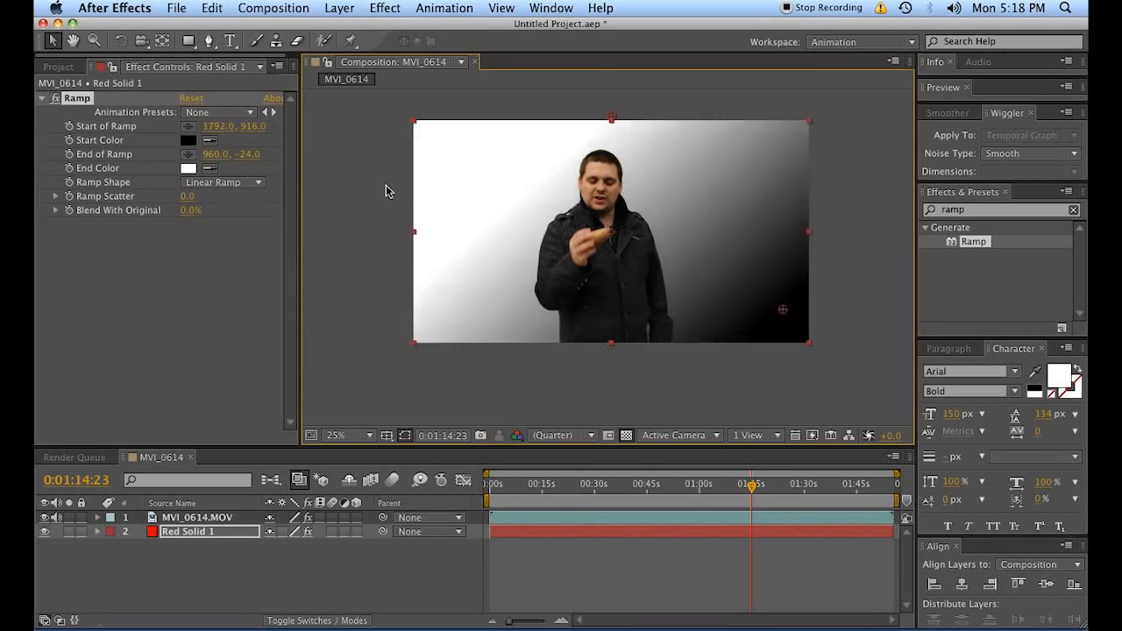
key(super+z)
click(189, 127)
click(612, 343)
drag(611, 343, 612, 398)
drag(611, 116, 611, 98)
- Duplicate the Red Solid 1 layer and draw a rectangular mask on the copy, covering the lower half of the frame beyond both sides
key(super+d)
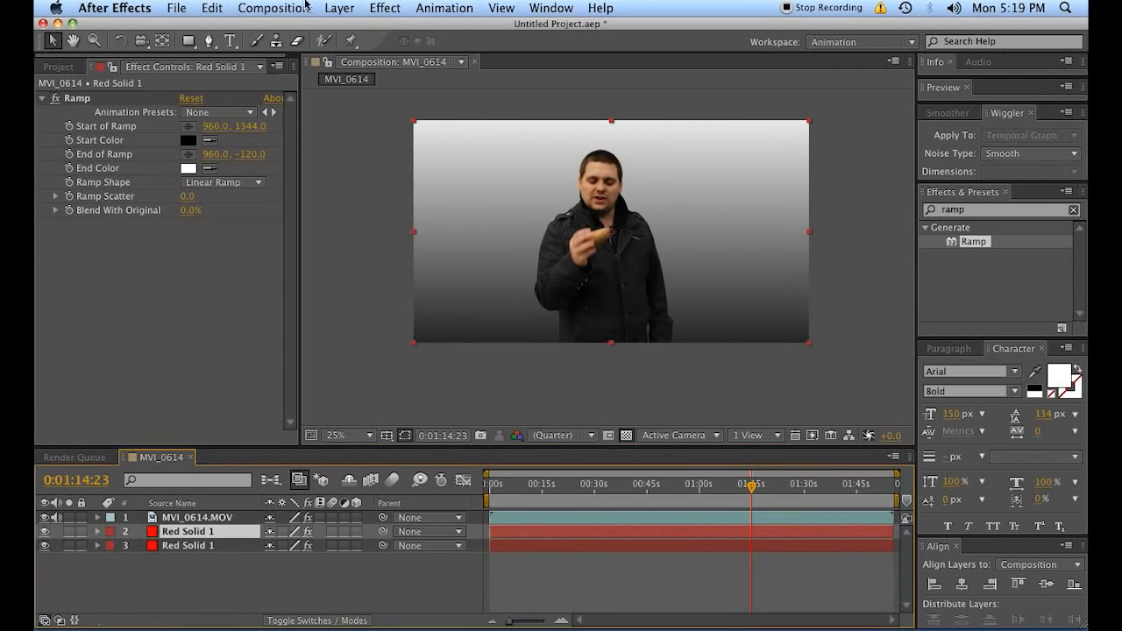
click(188, 42)
mouse_move(348, 371)
mouse_down()
mouse_move(940, 215)
mouse_move(871, 247)
mouse_up()
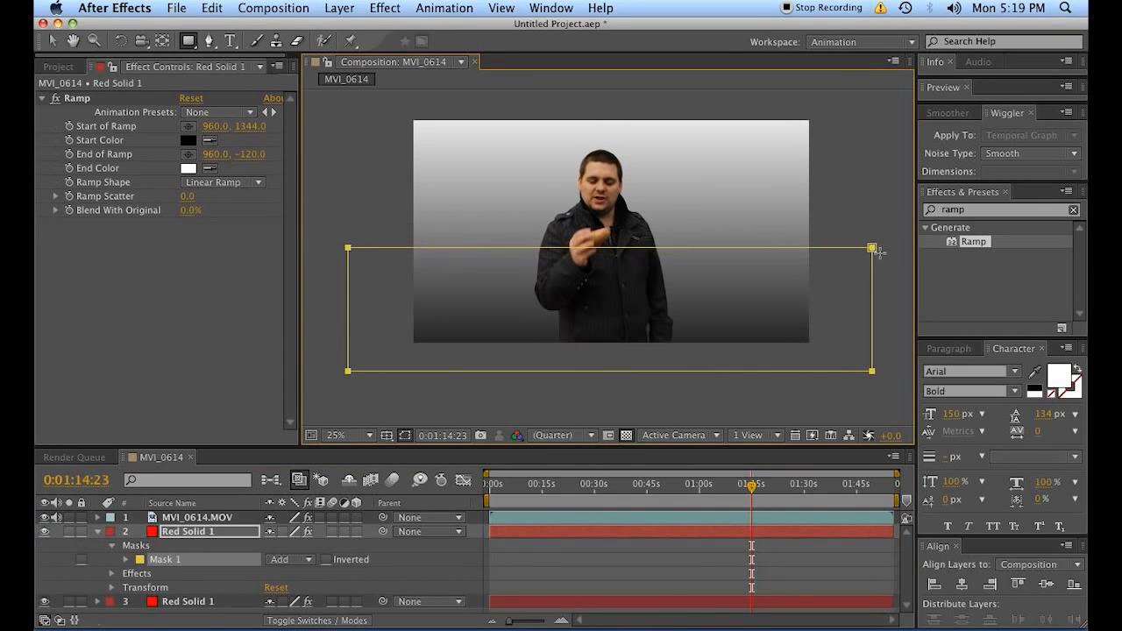
key(v)
click(570, 570)
- Lighten the masked Red Solid 1 copy's Ramp start color from black to a dark grey
click(531, 532)
click(188, 140)
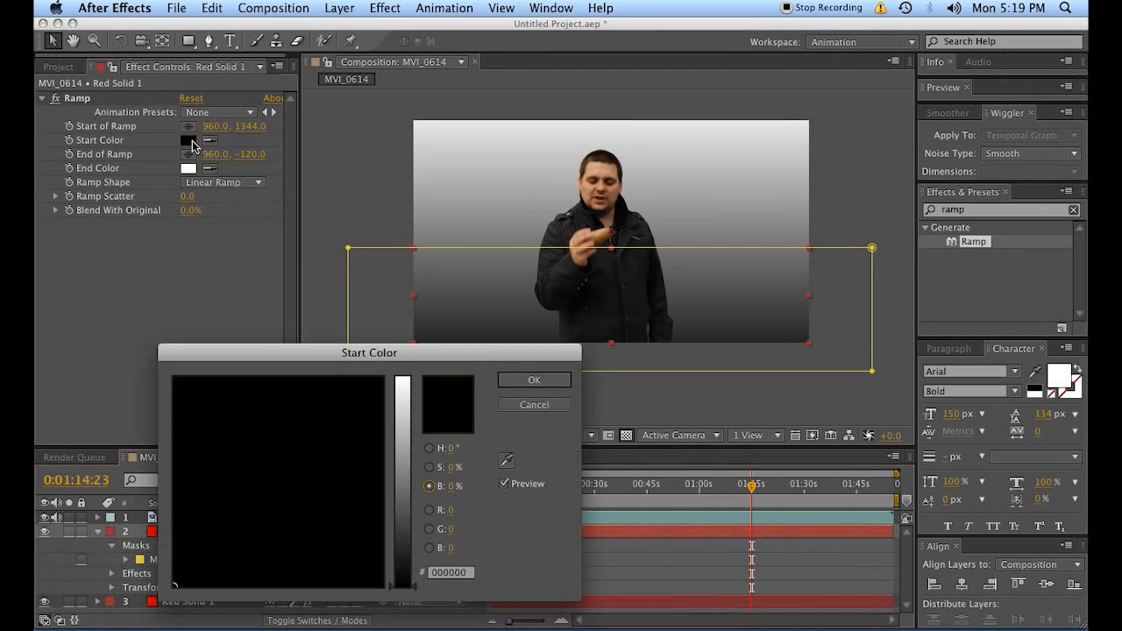
click(391, 563)
click(531, 379)
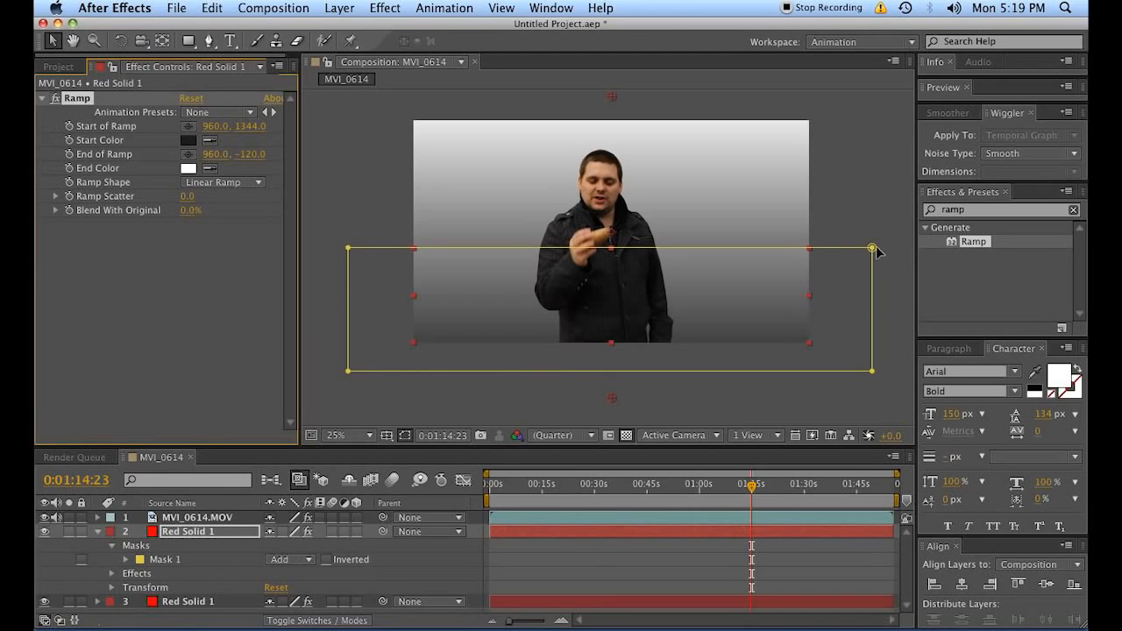
- Lower the top edge of the masked solid slightly to move the horizon line down behind the man
click(614, 248)
drag(613, 248, 613, 271)
click(683, 558)
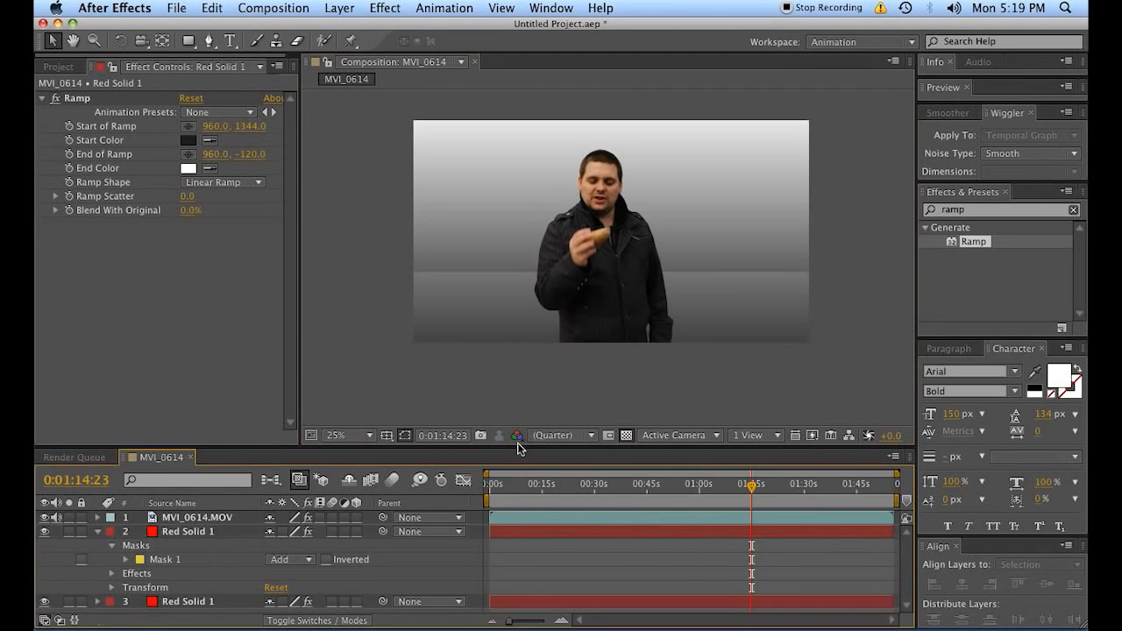
- Set the Mask Feather of Mask 1 on the upper Red Solid 1 to 50 pixels and collapse the layer's properties
click(215, 533)
key(m)
key(m)
click(287, 573)
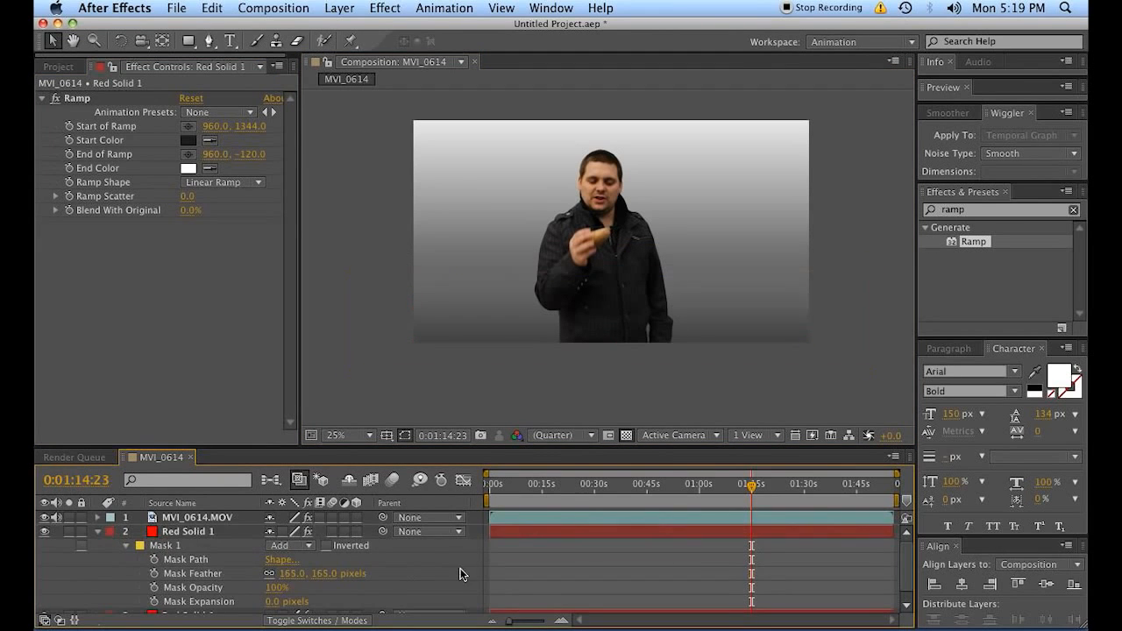
text(50)
key(Return)
click(403, 568)
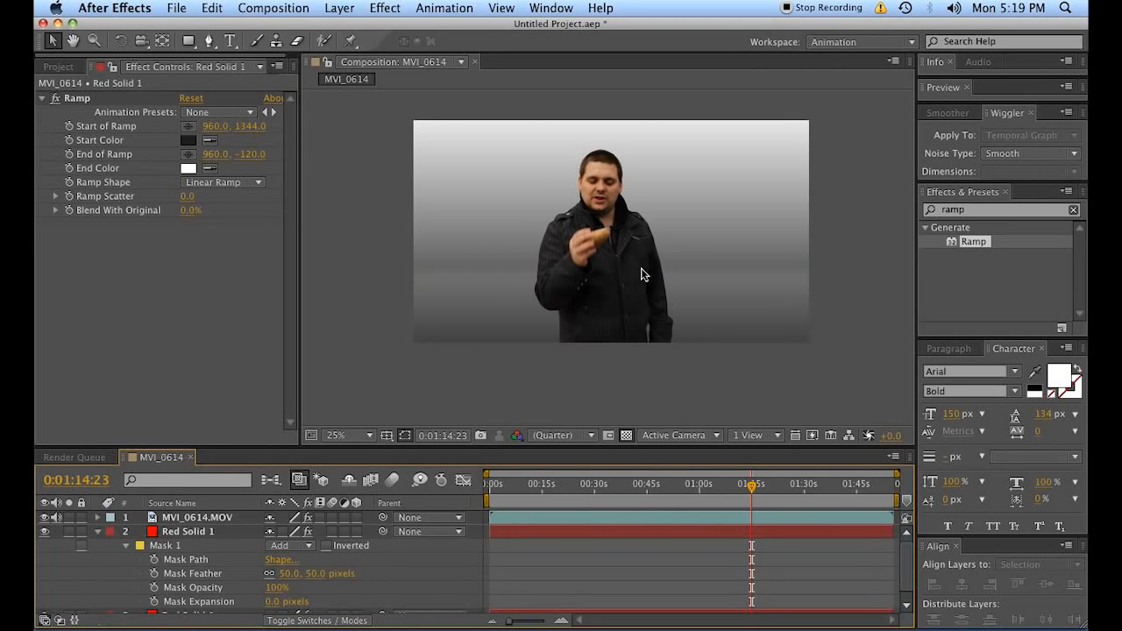
scroll(683, 269, up, 2)
scroll(700, 269, down, 2)
click(99, 531)
- Add a new adjustment layer at the top of the layer stack, above MVI_0614.MOV
right_click(213, 565)
mouse_move(237, 470)
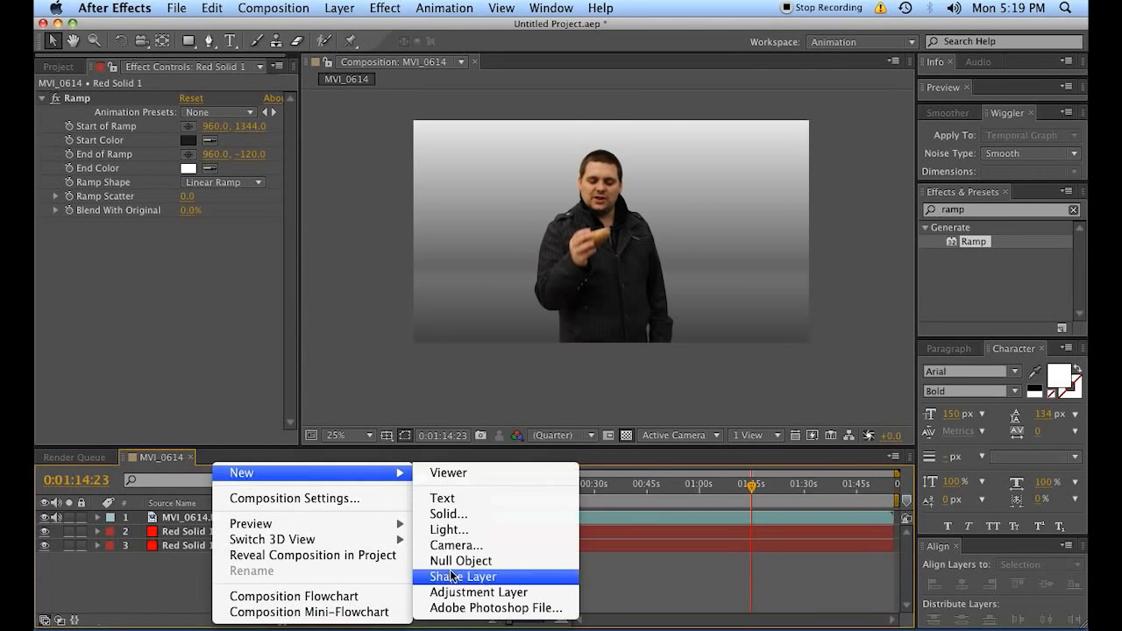
click(476, 588)
drag(224, 532, 224, 516)
- Apply the Curves effect to Adjustment Layer 1 and bend the RGB curve into a gentle S to boost contrast
click(999, 209)
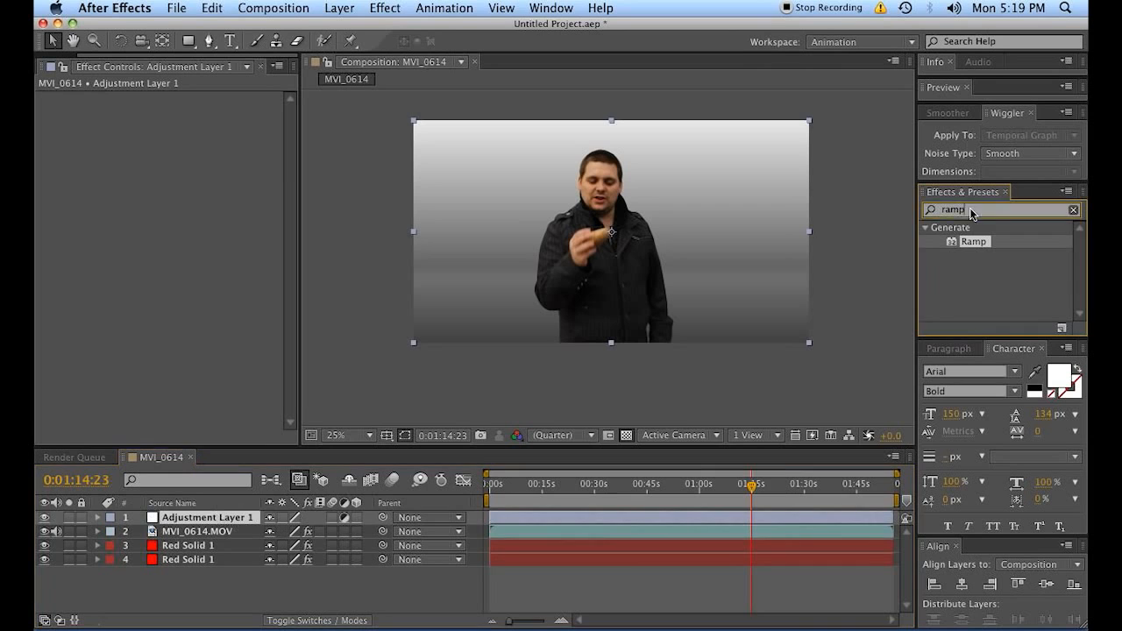
text(curve)
double_click(973, 283)
drag(141, 221, 181, 176)
drag(108, 251, 110, 263)
- Adjust the Red channel's curve in the adjustment layer's Curves effect to cool the image
click(227, 125)
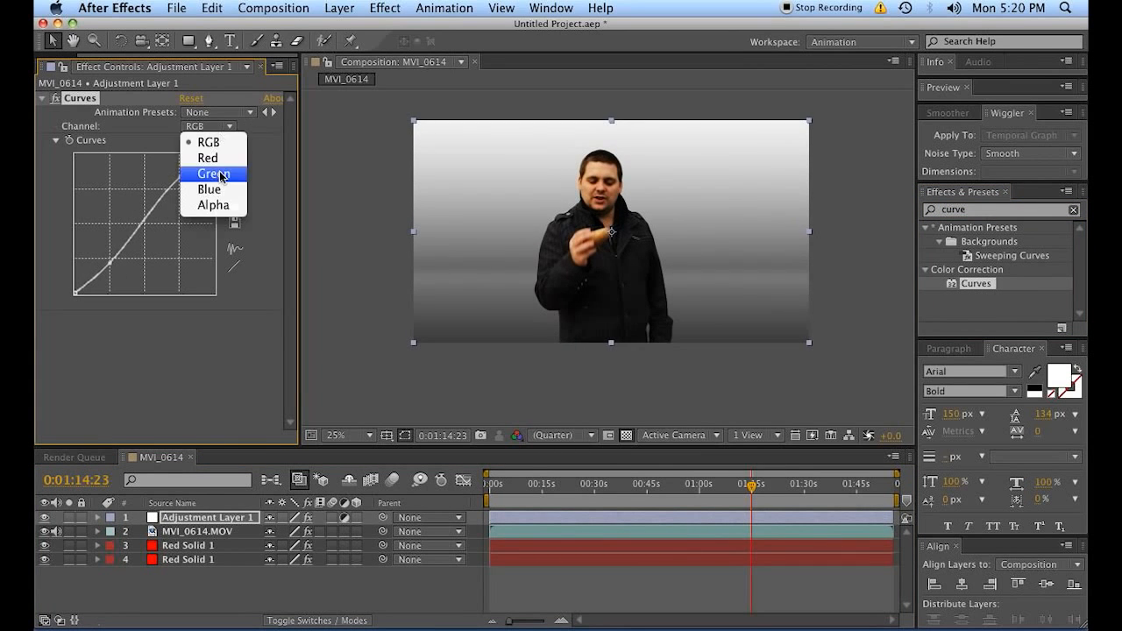
click(221, 173)
click(213, 127)
click(212, 157)
drag(143, 224, 181, 195)
- Lower the highlight end of the Blue channel's curve to warm the bright areas, anchoring the shadows with a point
click(212, 127)
click(212, 189)
drag(105, 263, 111, 259)
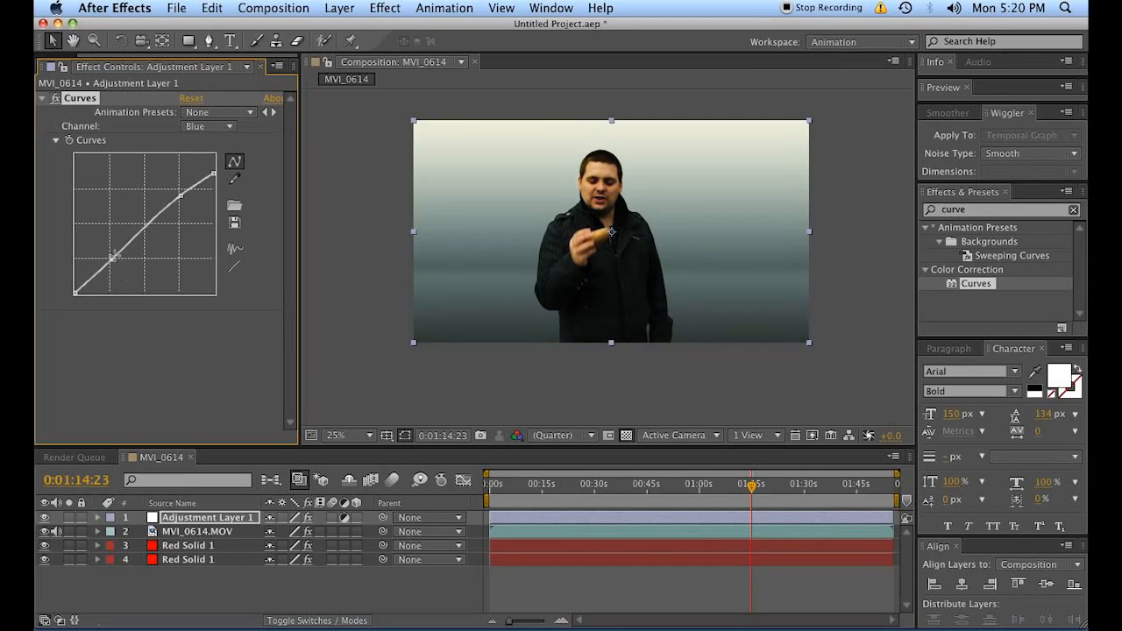
drag(180, 195, 149, 222)
- Fine-tune the Green and Red channel curves to balance the background into a blue-grey tint
click(213, 126)
click(212, 174)
click(211, 126)
click(208, 159)
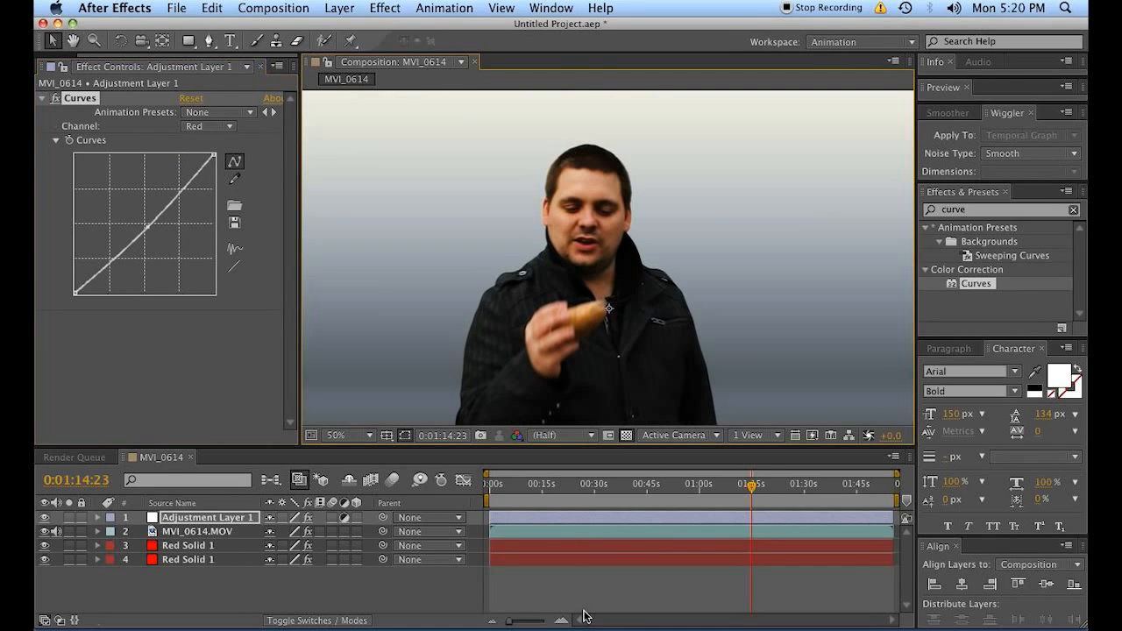
- Go to the frame at 0:00:55:04 and examine the graded key around the man's head up close
click(574, 508)
drag(573, 506, 681, 477)
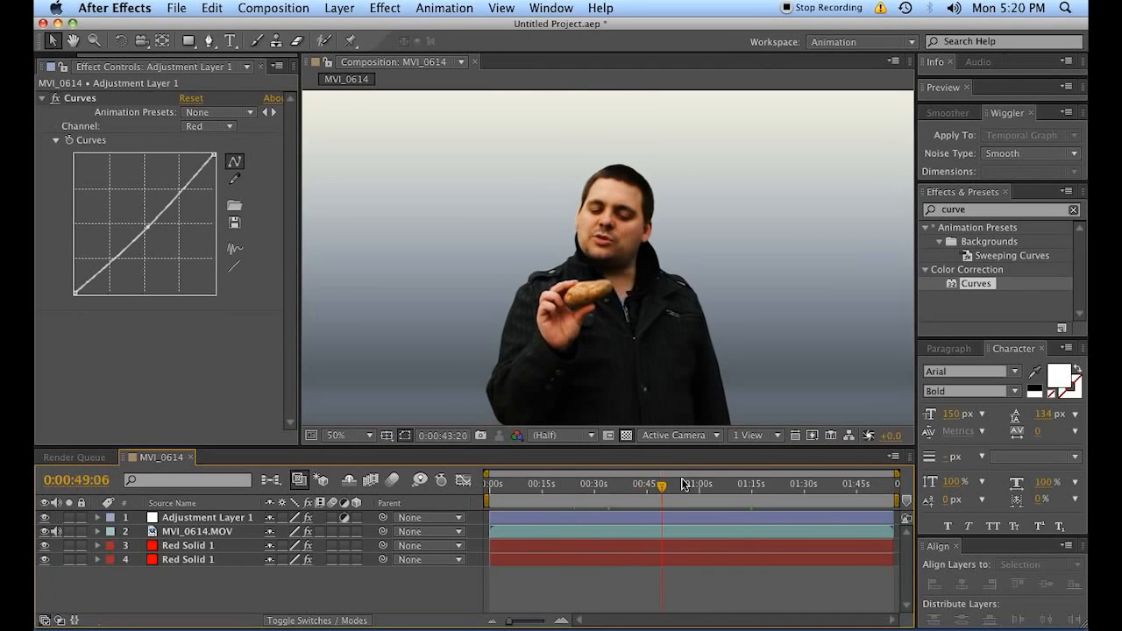
scroll(637, 237, up, 1)
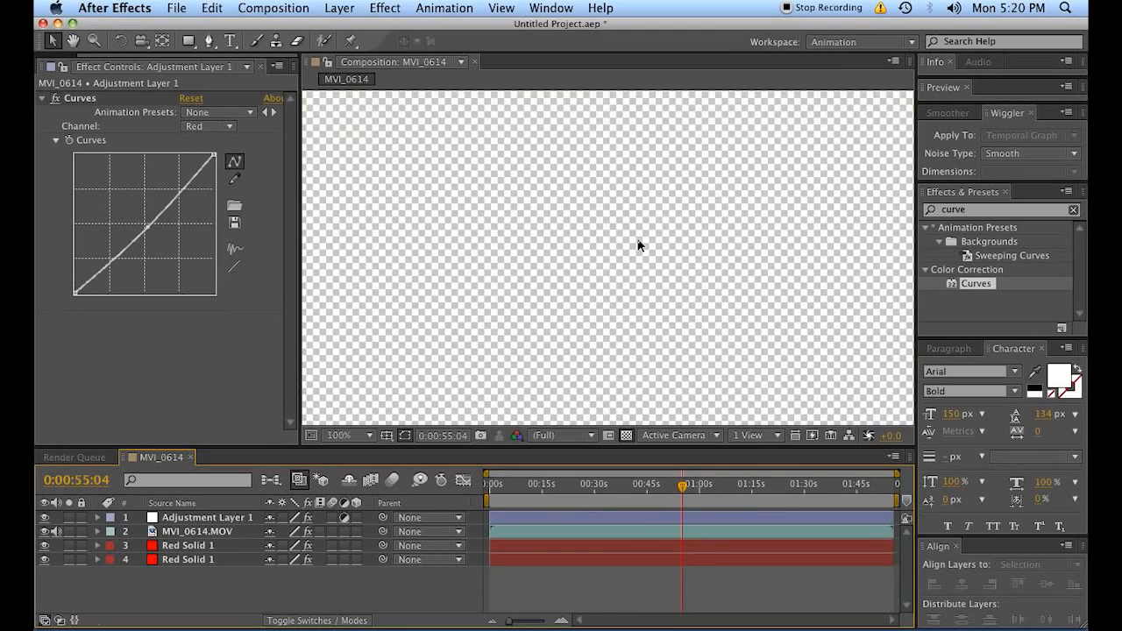
key(space)
drag(620, 230, 674, 309)
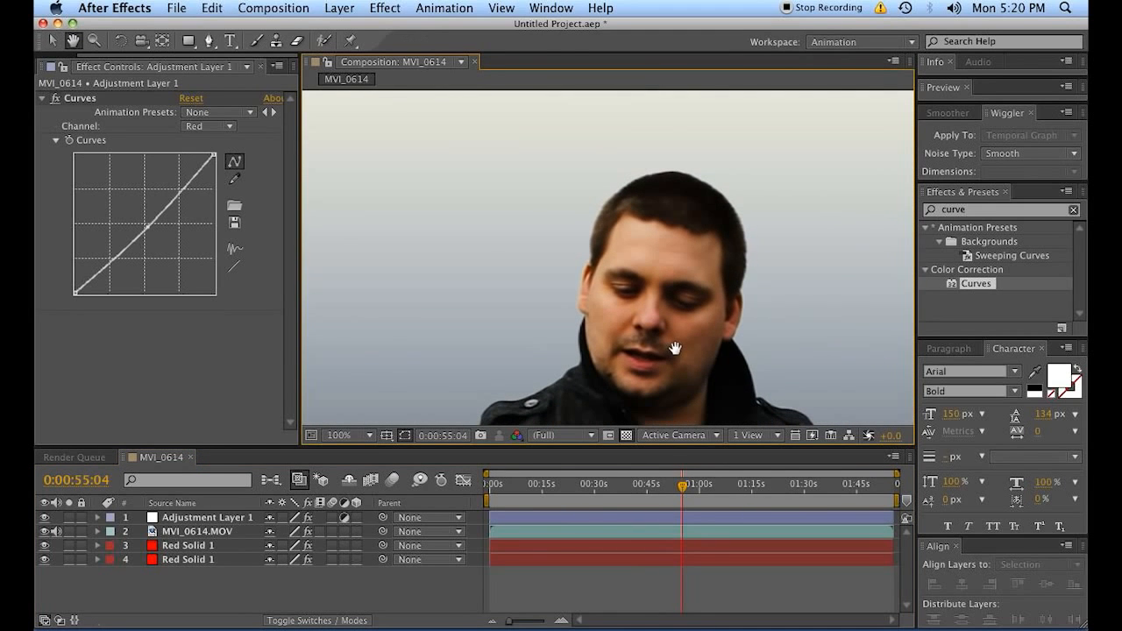
click(656, 517)
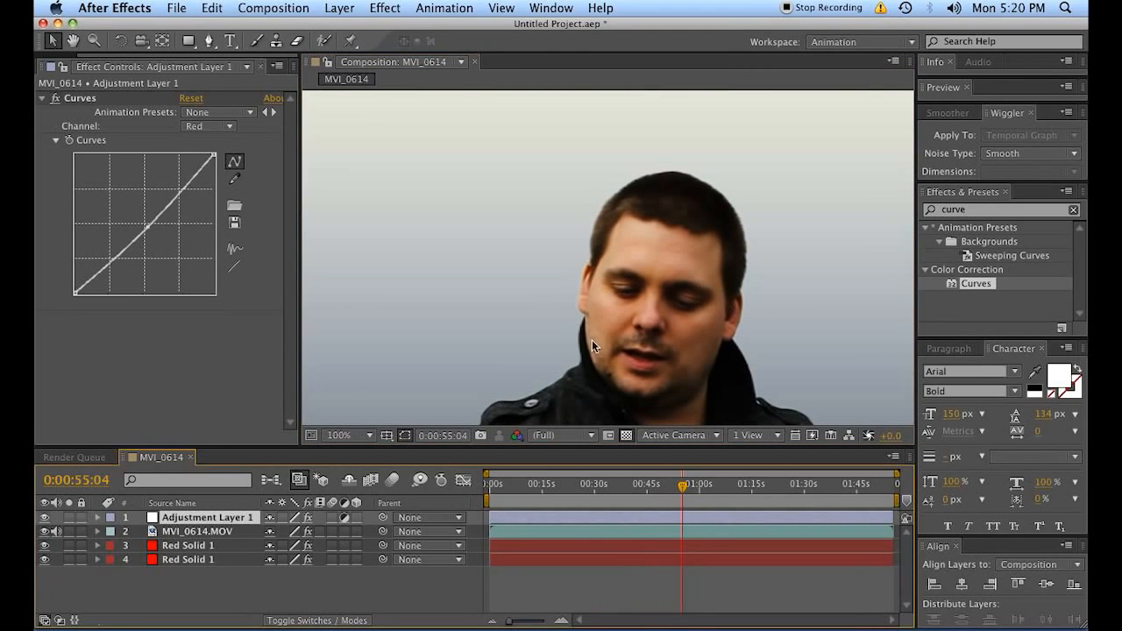
click(669, 589)
- Inspect the lower background beside the man's coat sleeve closely for leftover keying marks
scroll(724, 272, down, 1)
key(space)
drag(741, 281, 558, 151)
drag(642, 234, 658, 140)
drag(659, 329, 658, 310)
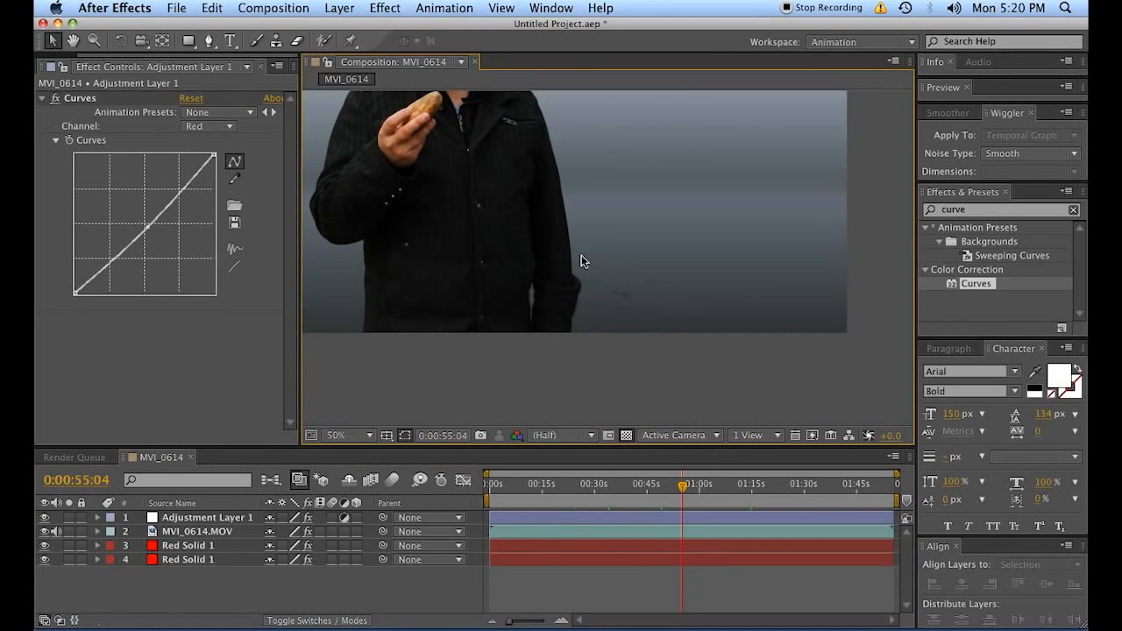
scroll(658, 312, up, 2)
key(space)
drag(663, 353, 606, 298)
key(space)
scroll(643, 227, up, 1)
key(space)
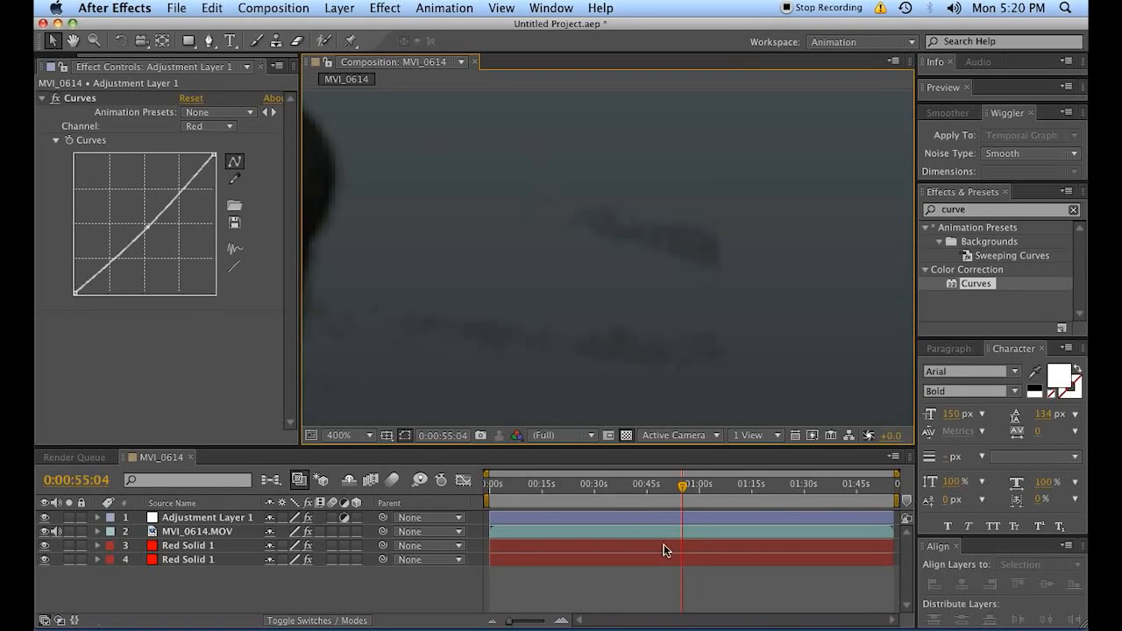
- Raise Keylight's Clip Black on MVI_0614.MOV to 45.2 to clear the background marks, and check the frame at 0:00:43:03
click(631, 530)
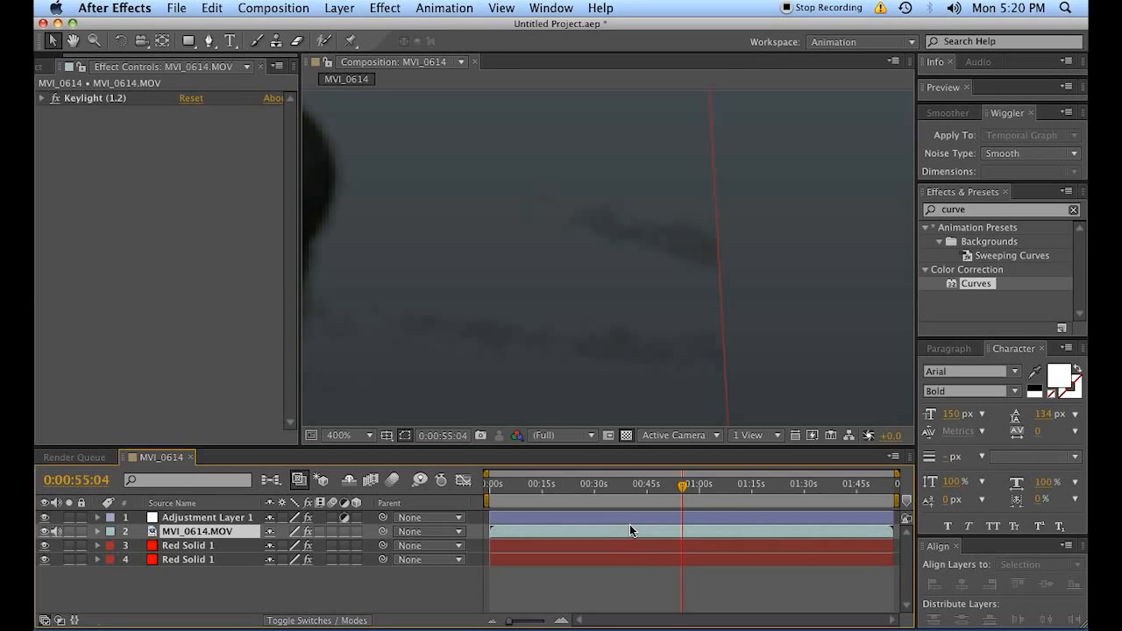
click(39, 98)
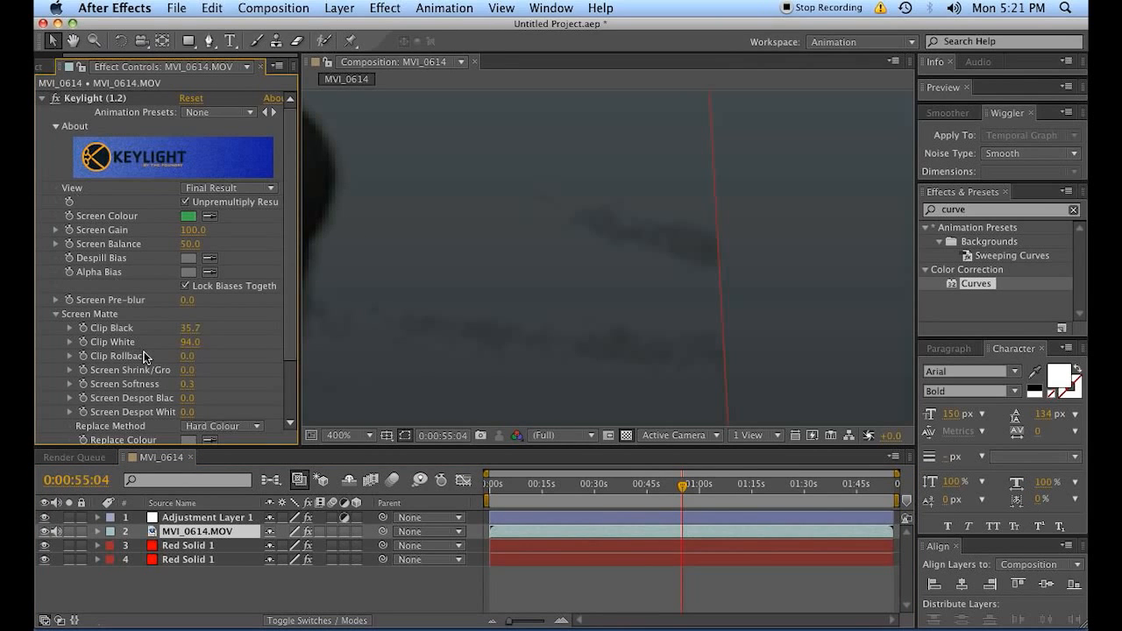
drag(190, 328, 235, 325)
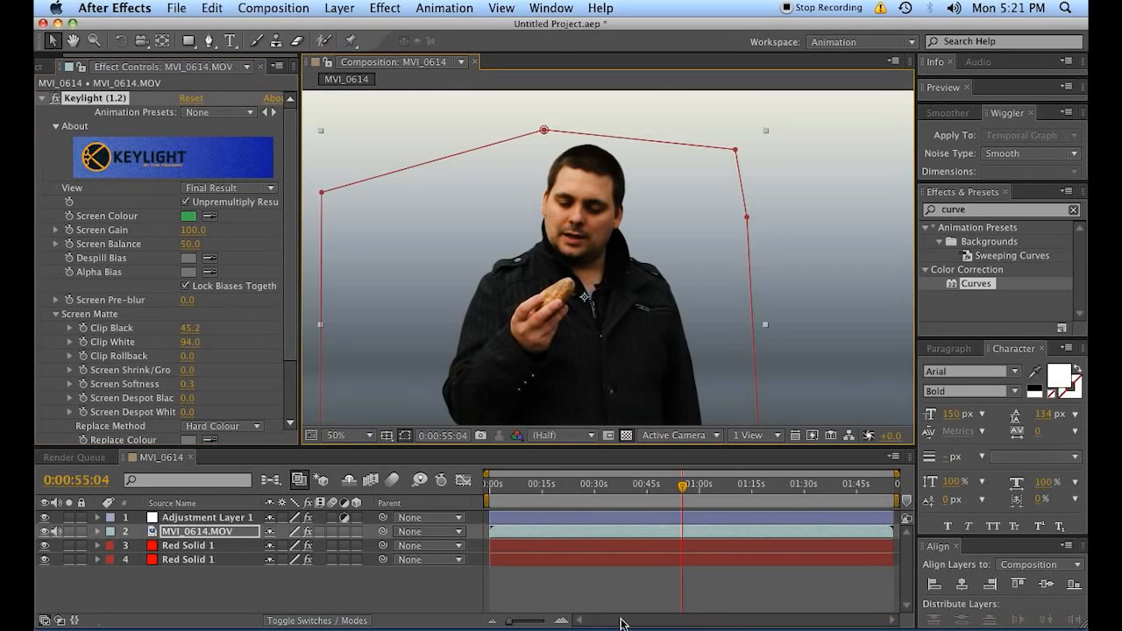
click(676, 575)
click(640, 498)
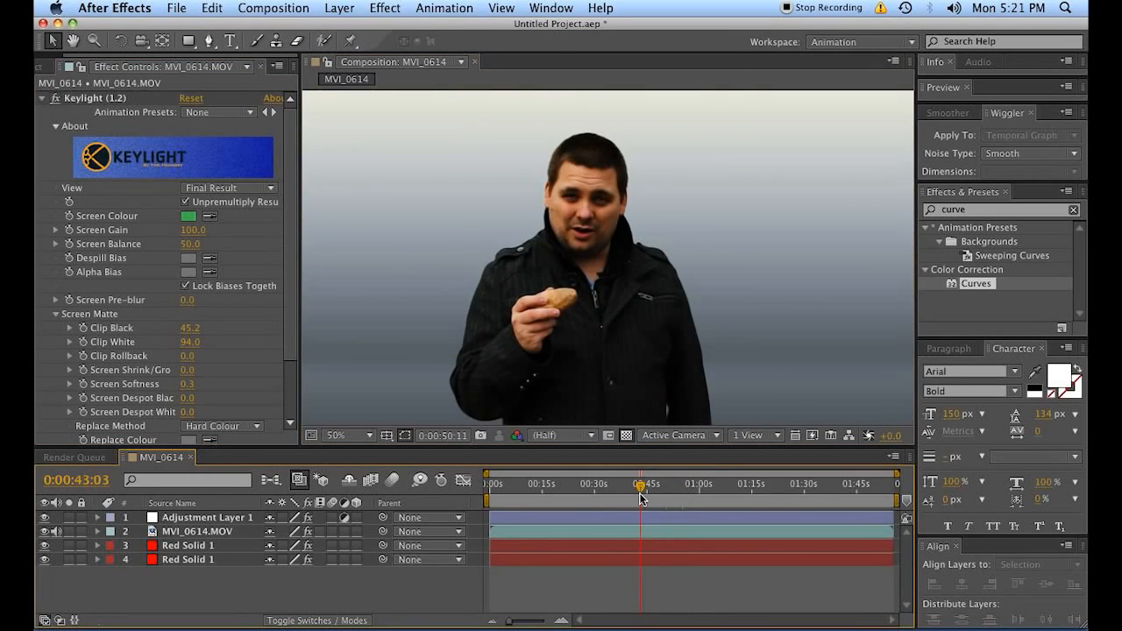
click(224, 323)
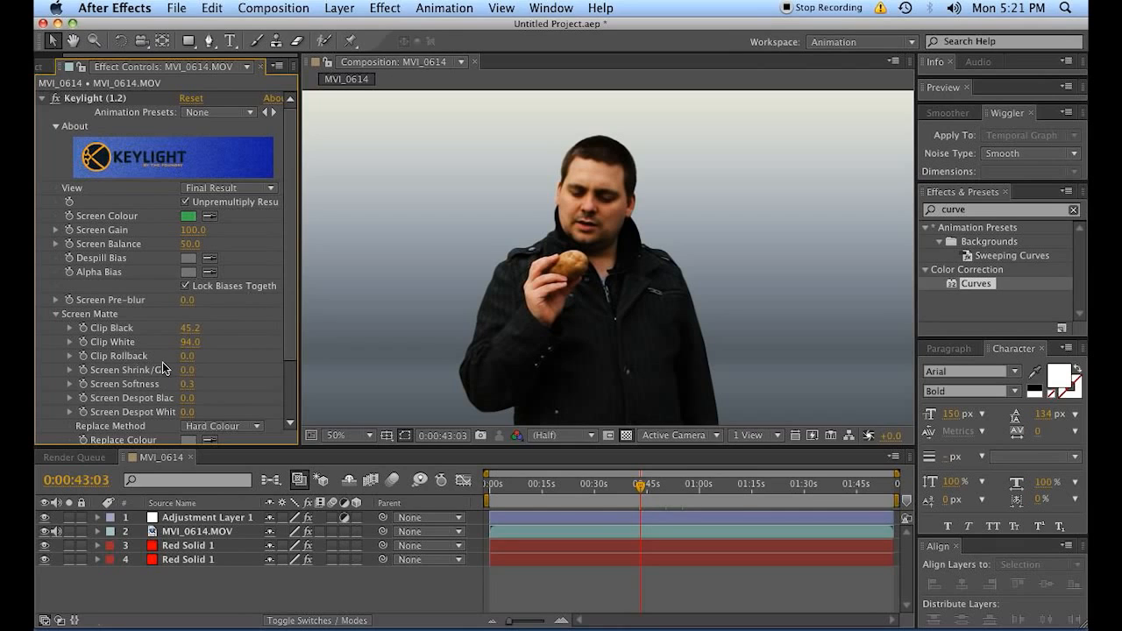